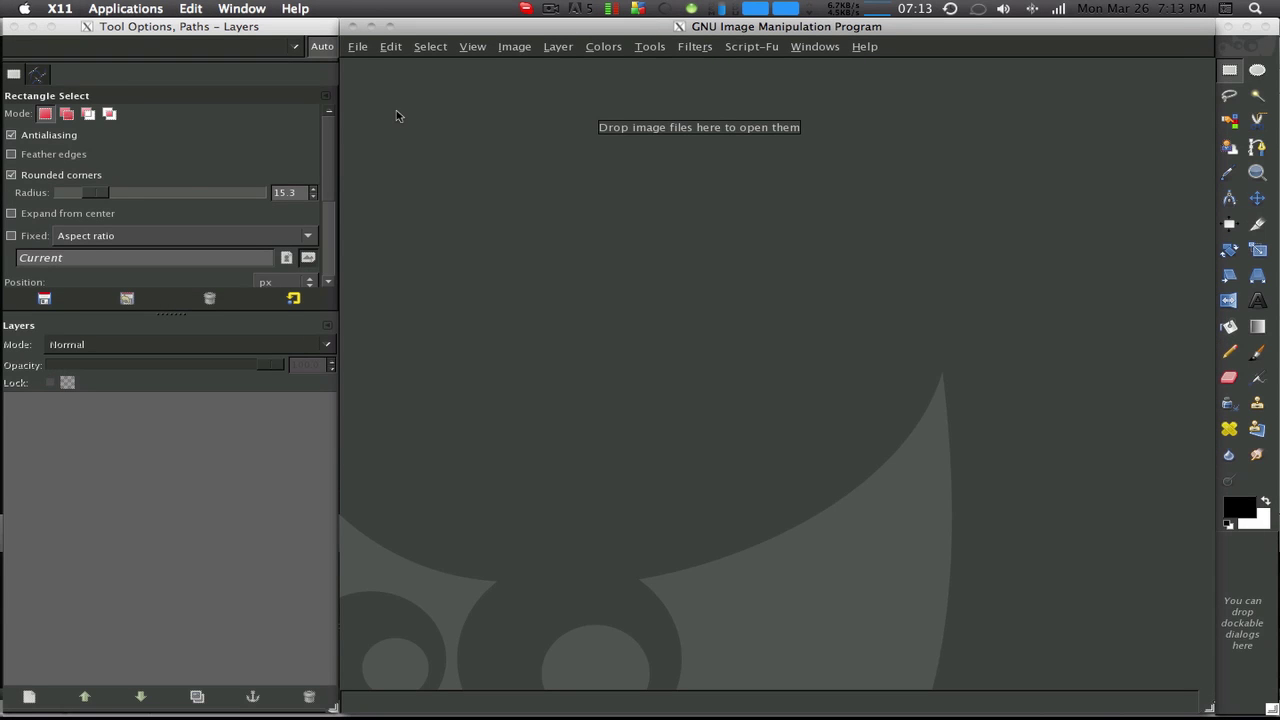
Create a new 640×400 image with a white background
left_click(362, 48)
left_click(380, 70)
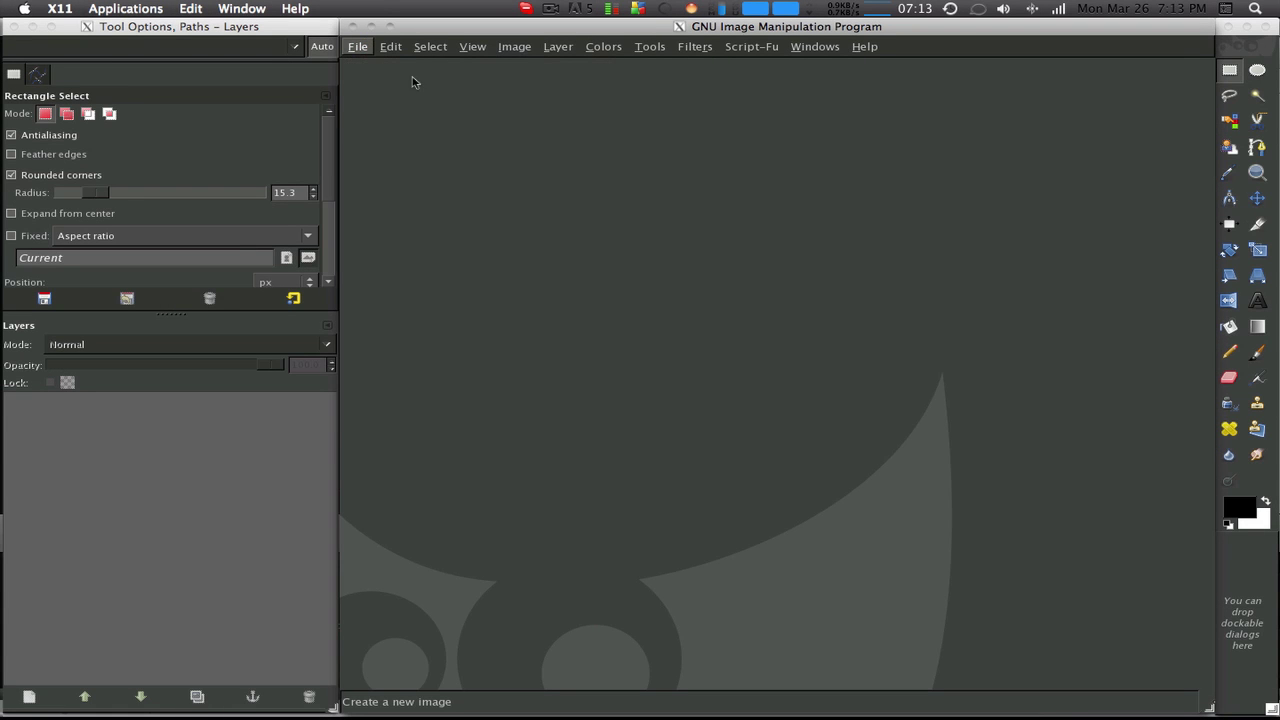
left_click(673, 316)
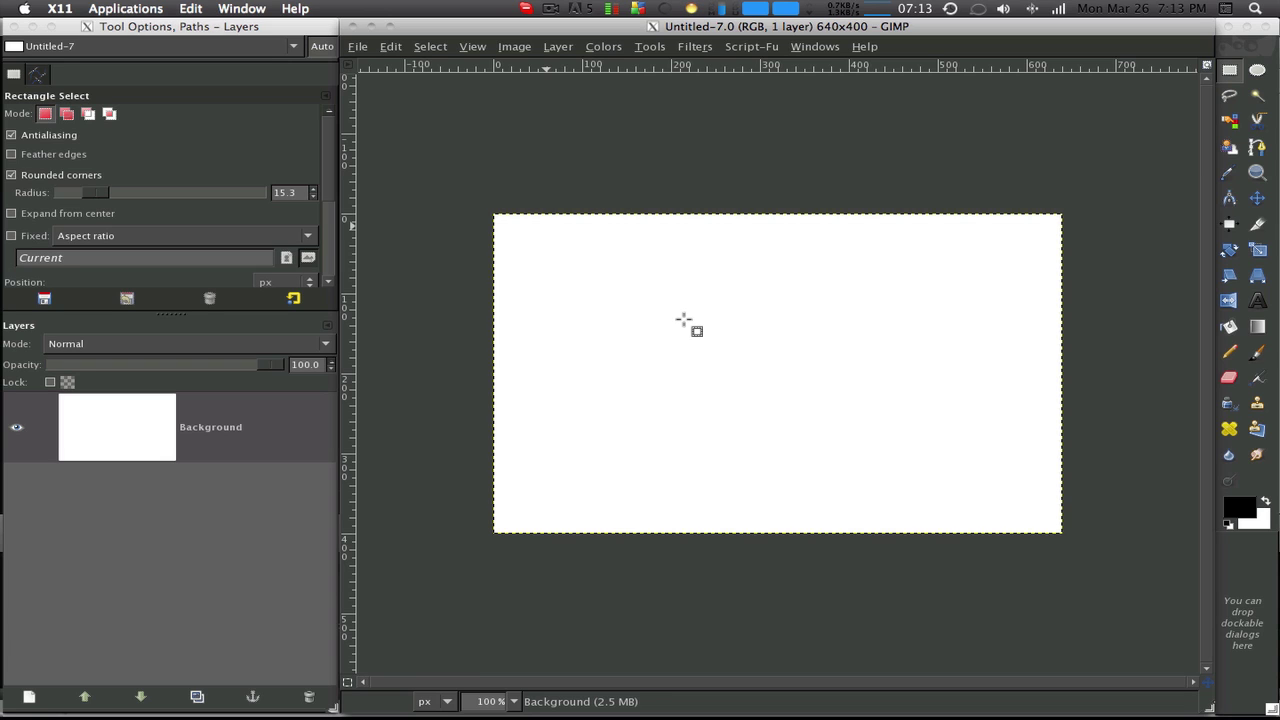
In Replace mode, draw a wide rounded rectangle selection and move it up and right
left_click(45, 114)
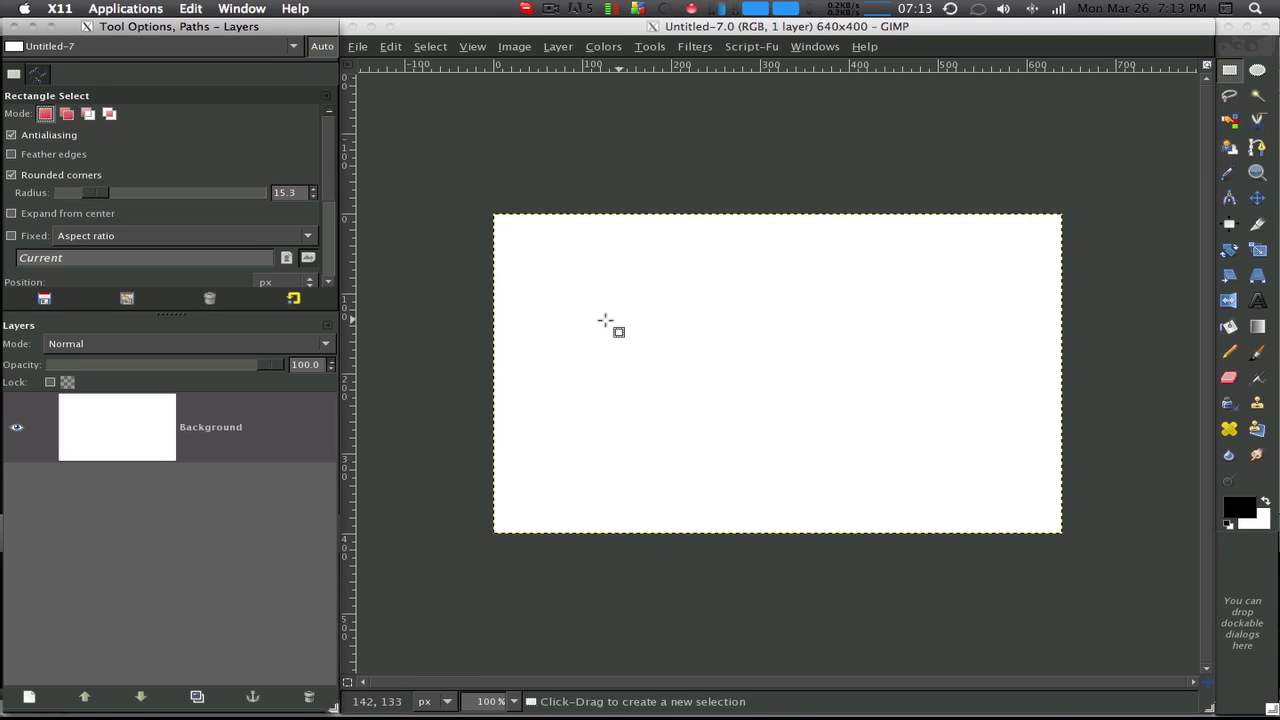
left_click(737, 354)
left_click_drag(955, 469, 546, 346)
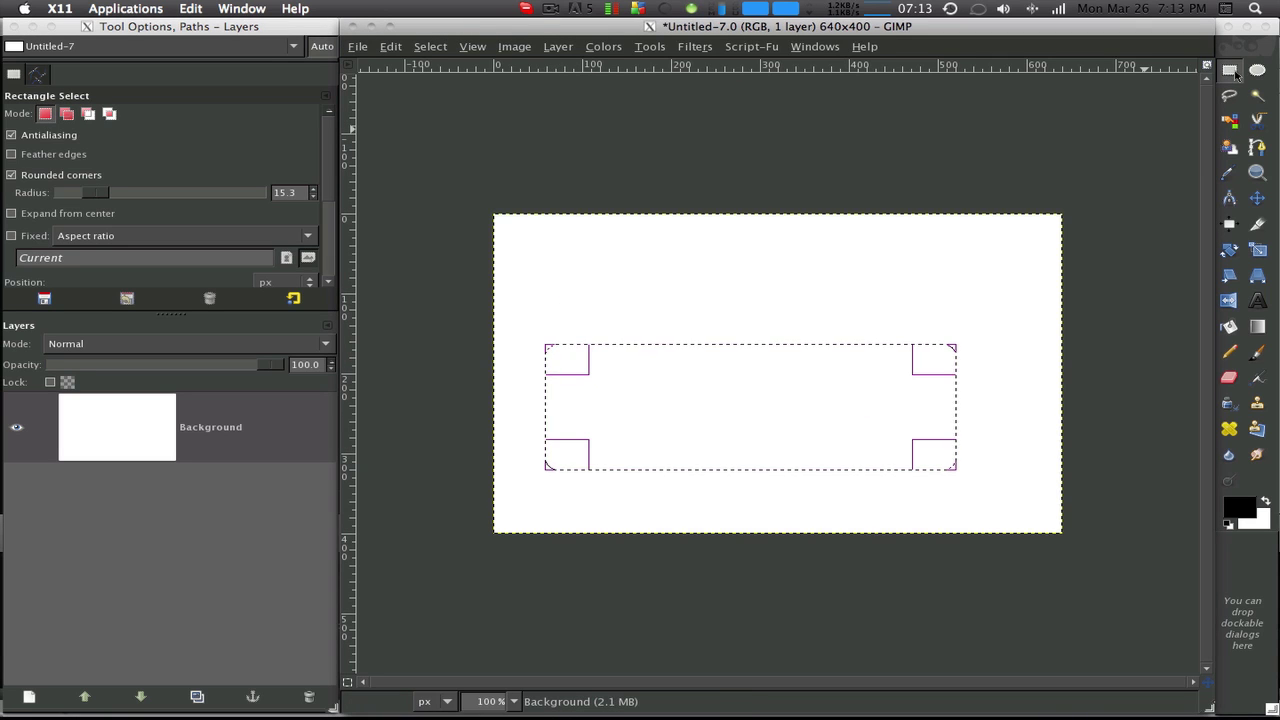
left_click(817, 389)
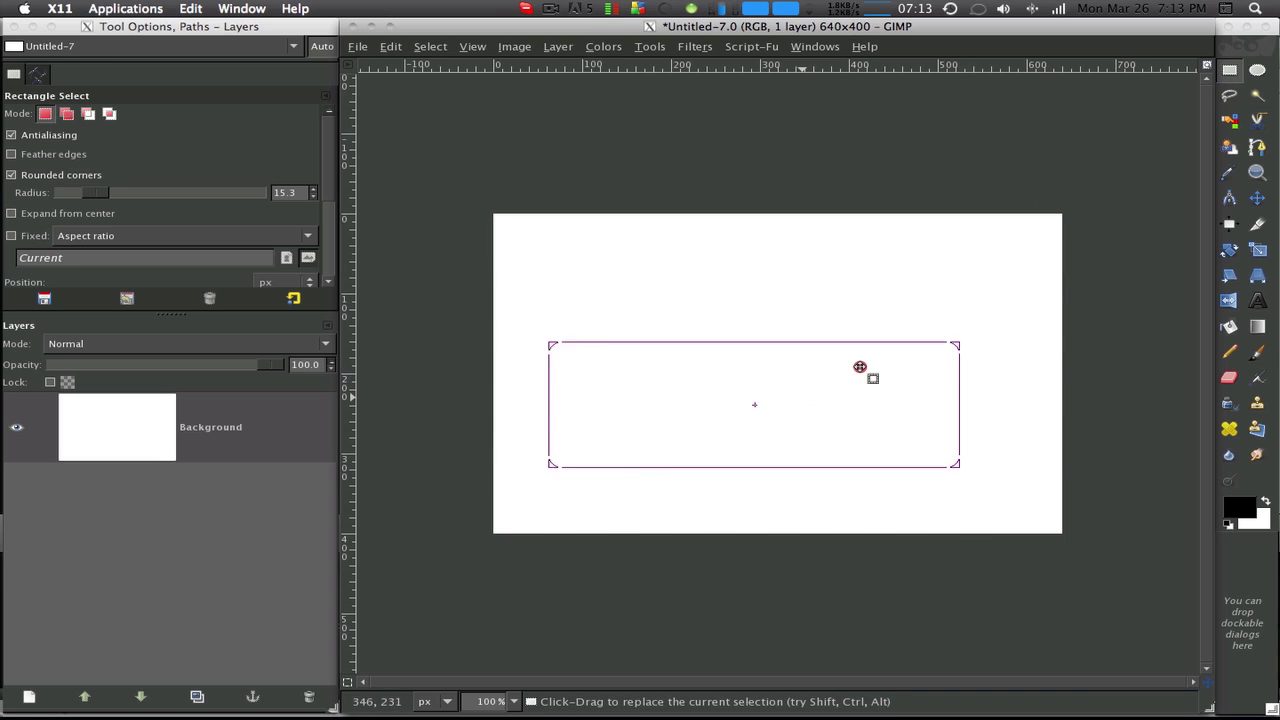
left_click_drag(857, 366, 922, 324)
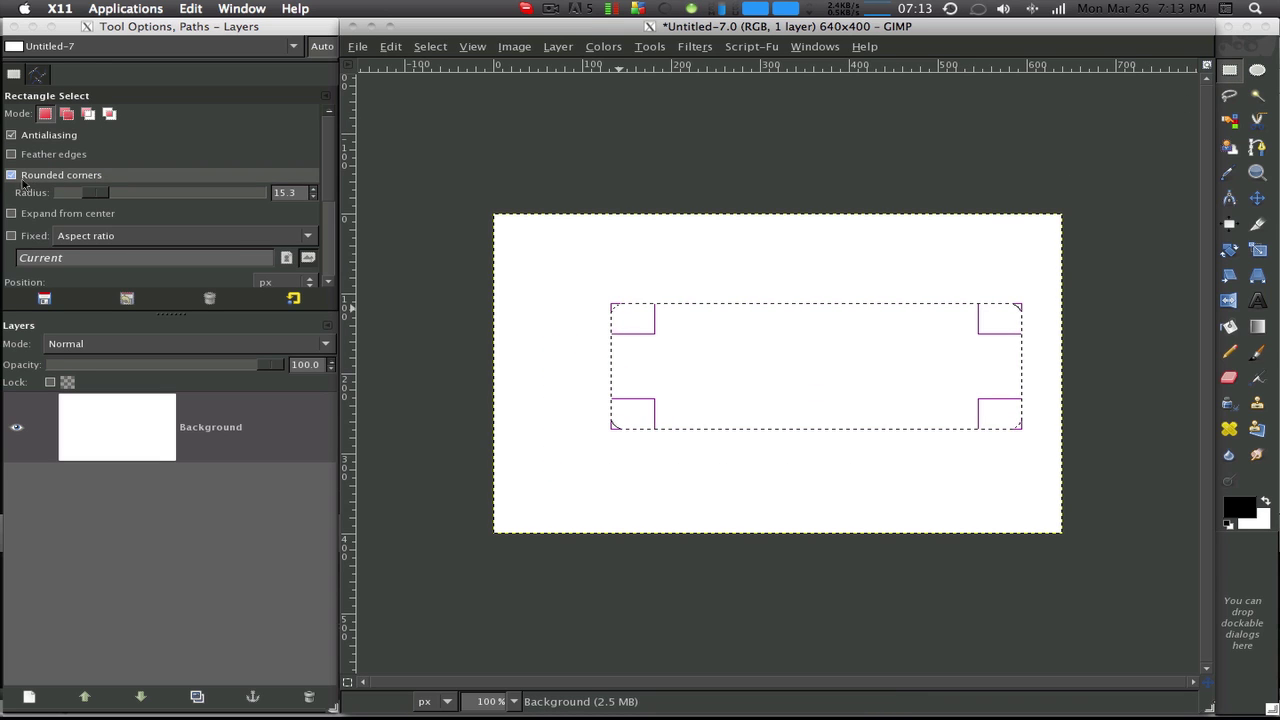
Set the corner radius to 25 and nudge the selection toward the canvas centre
left_click(111, 193)
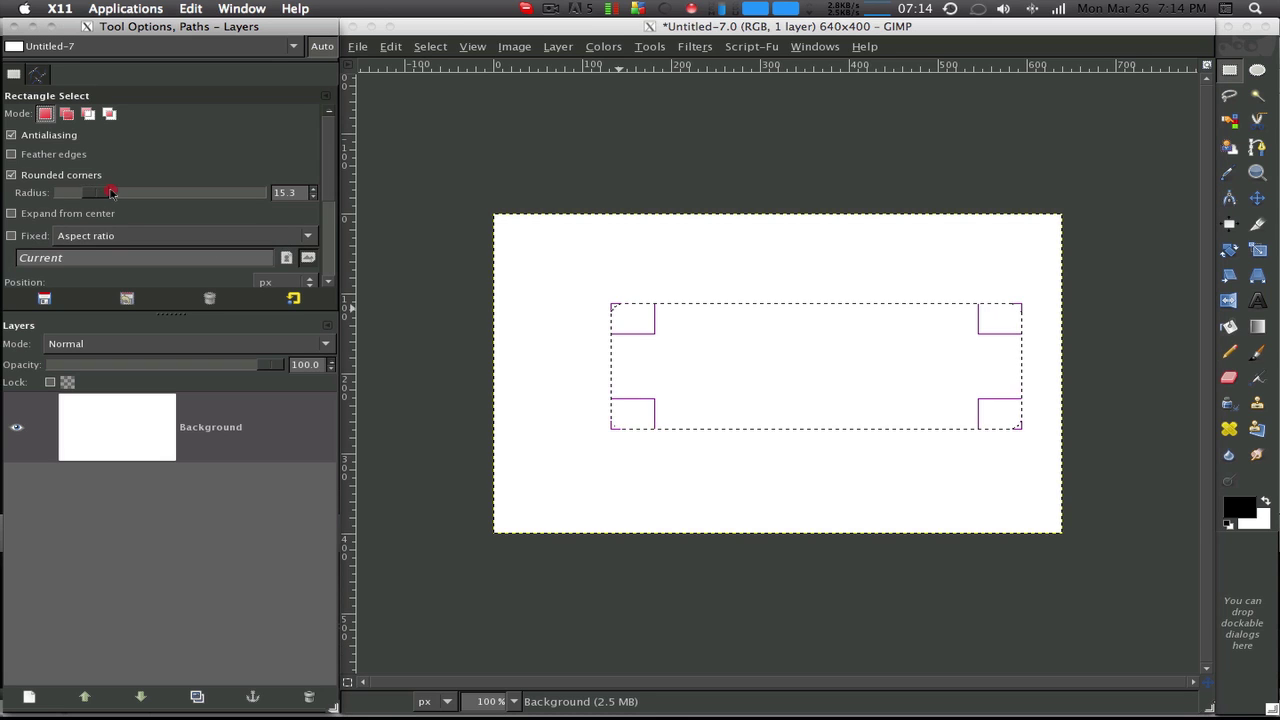
left_click_drag(101, 191, 125, 191)
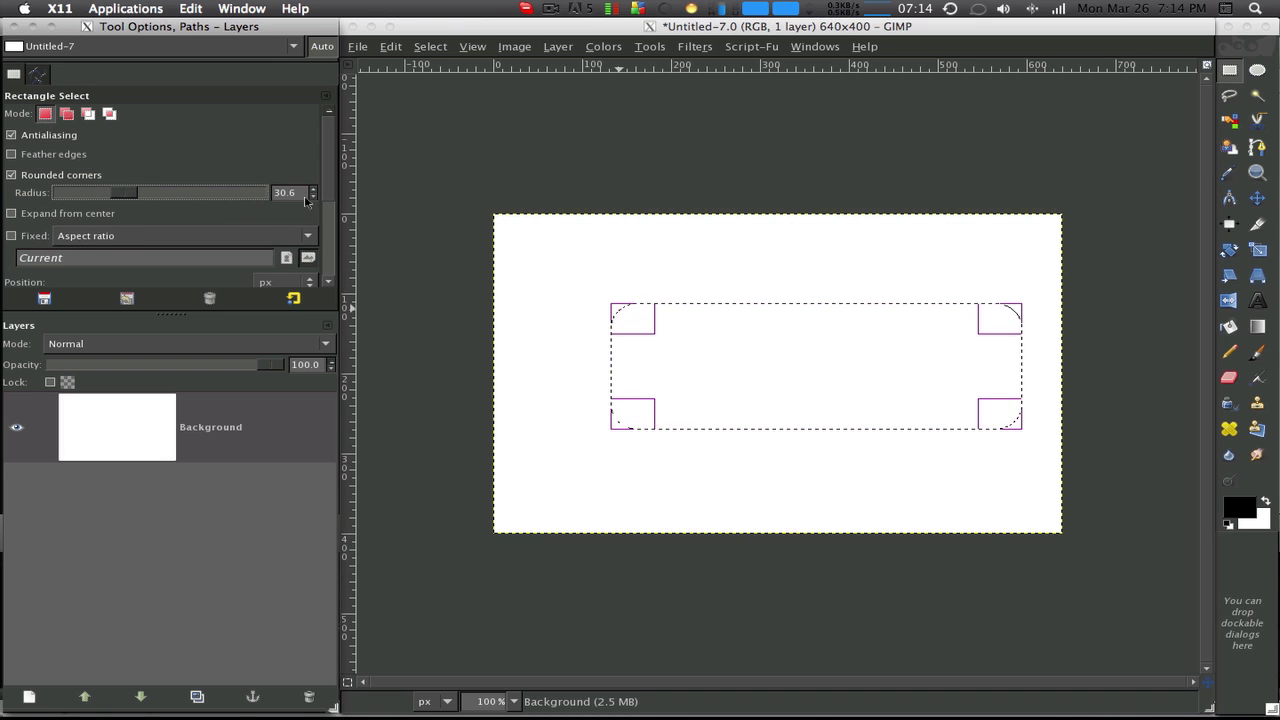
left_click(157, 193)
type("25")
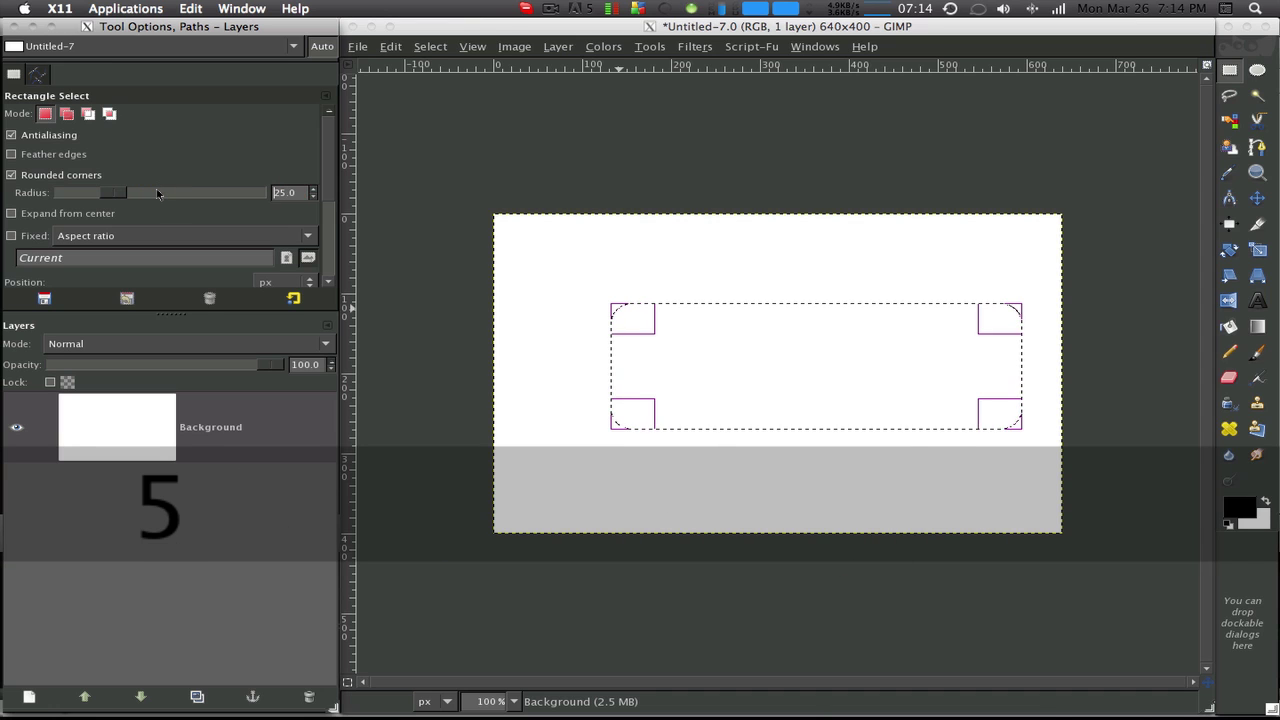
left_click(750, 360)
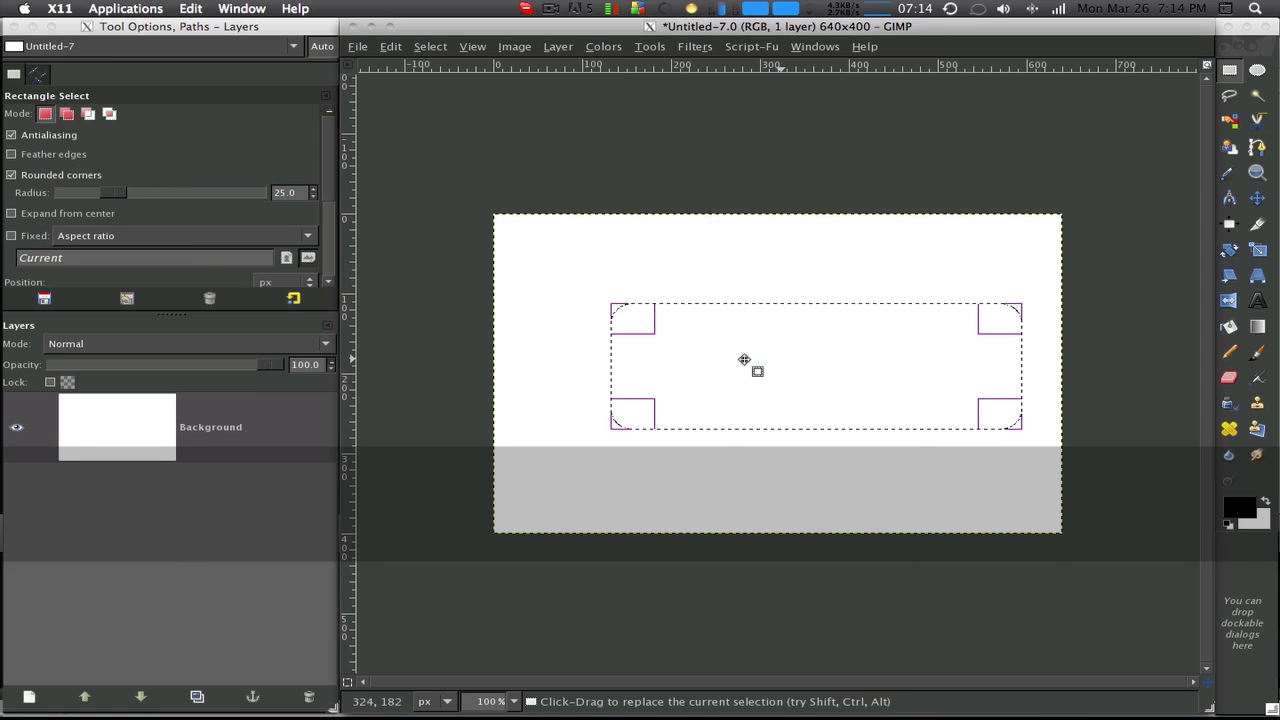
left_click_drag(752, 354, 734, 350)
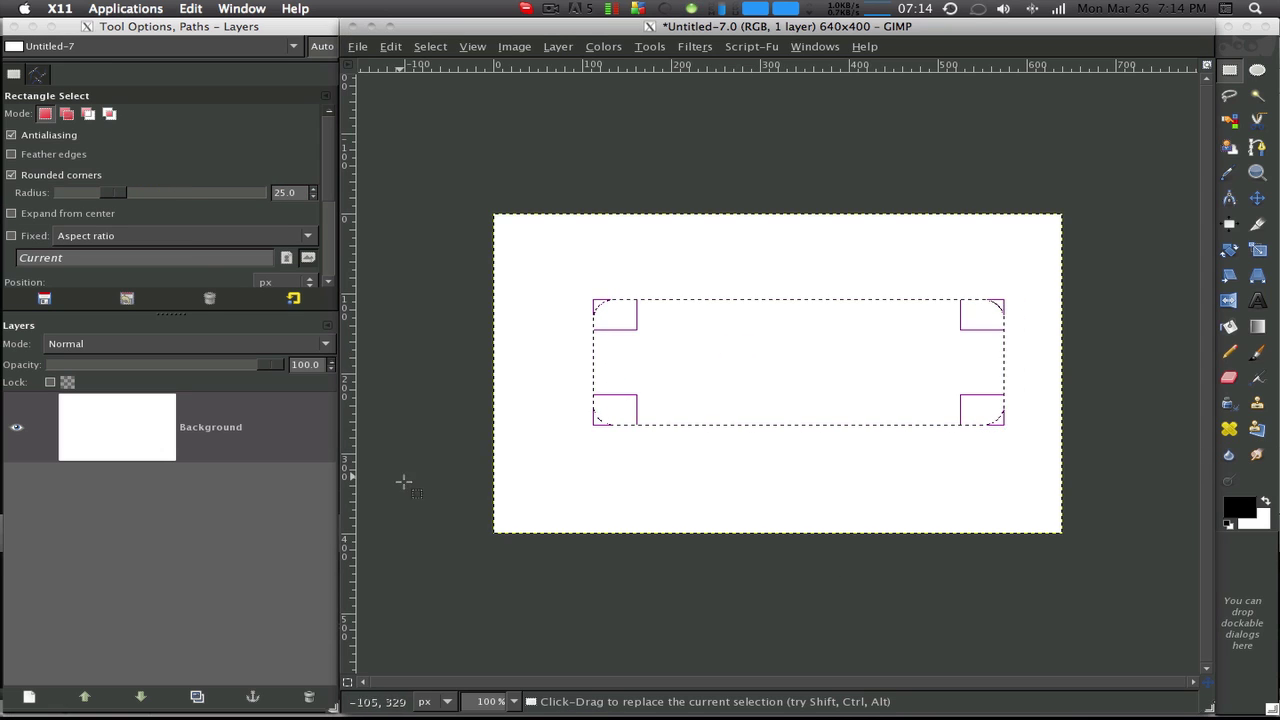
Add a transparent layer and bucket-fill the rounded selection with solid black
left_click(30, 697)
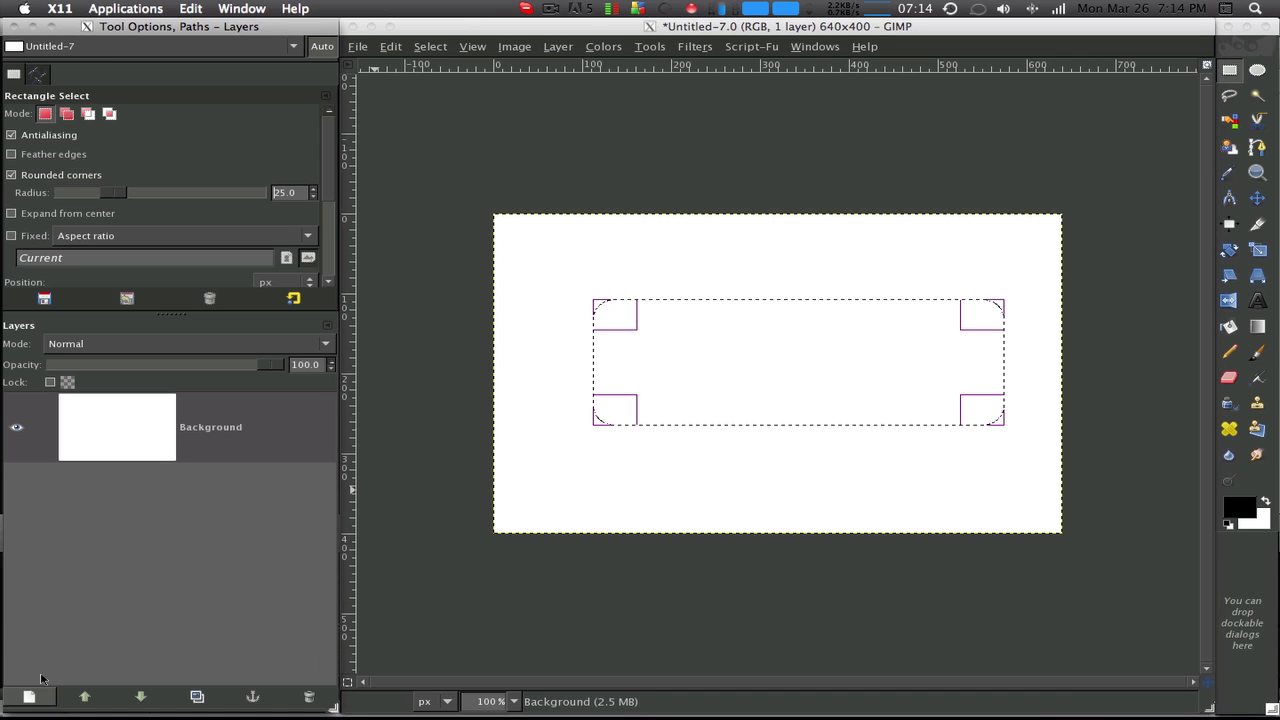
left_click(33, 696)
left_click(223, 283)
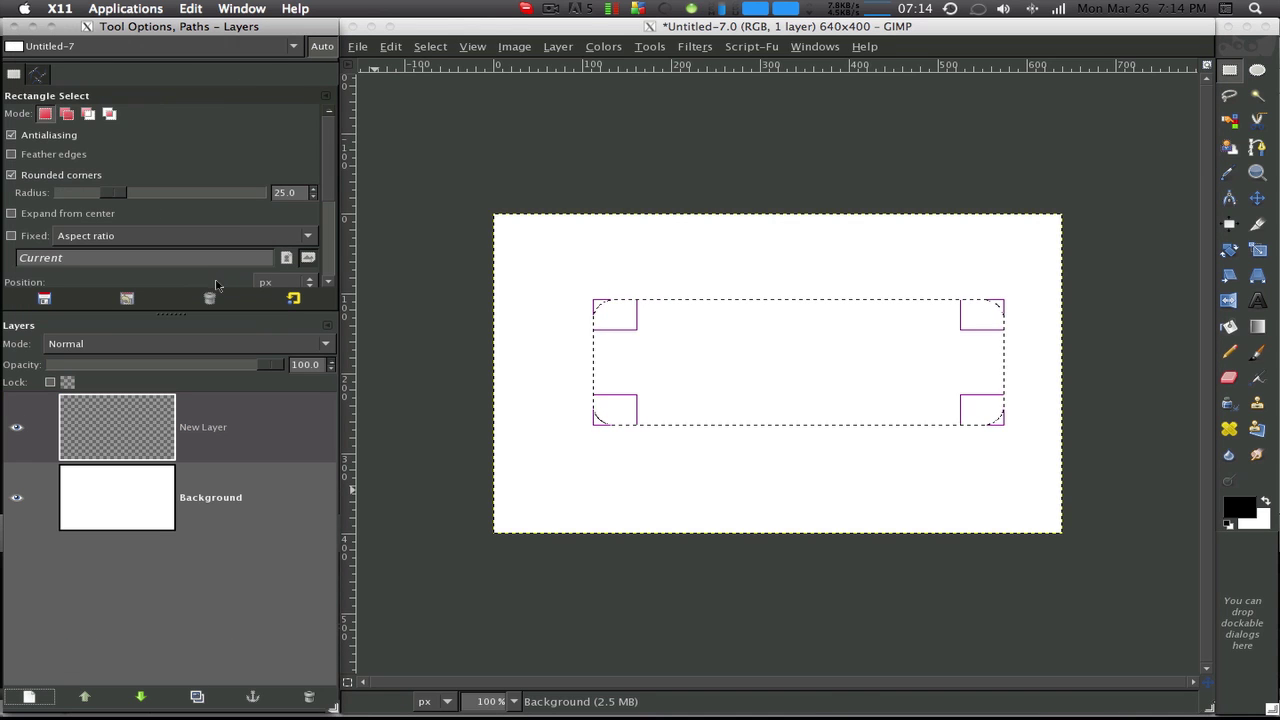
left_click(1257, 326)
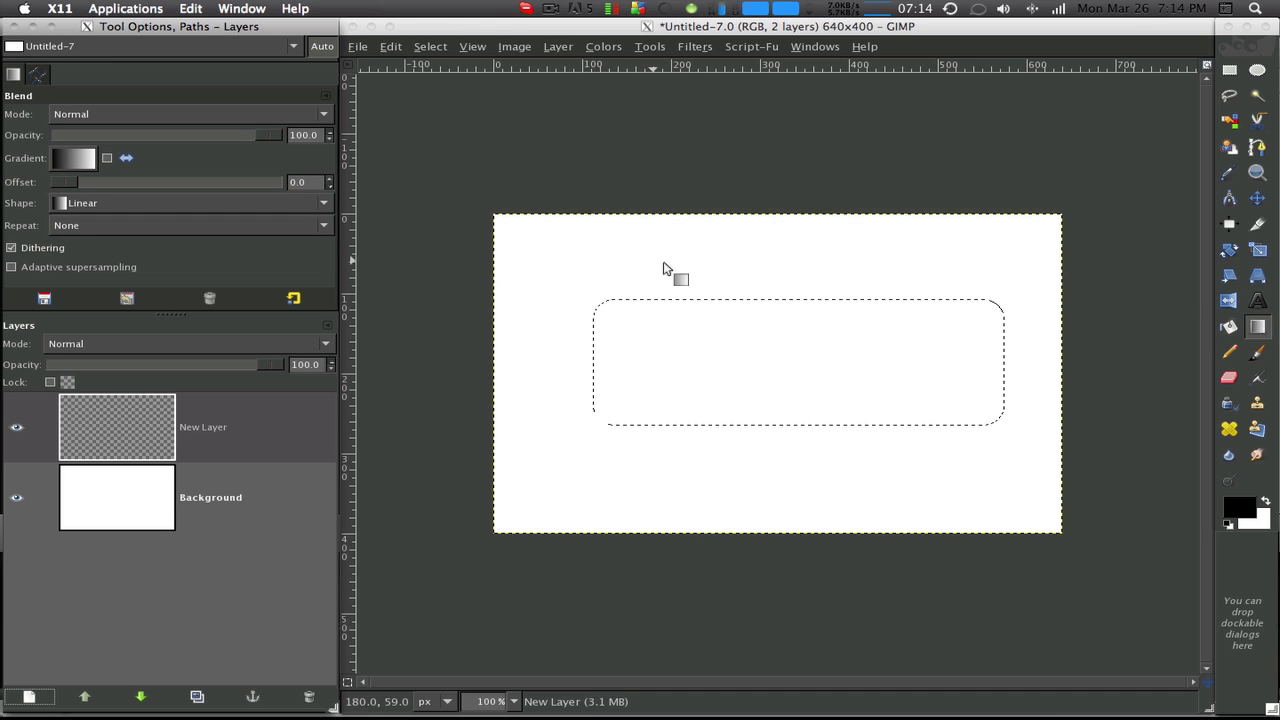
left_click(1222, 328)
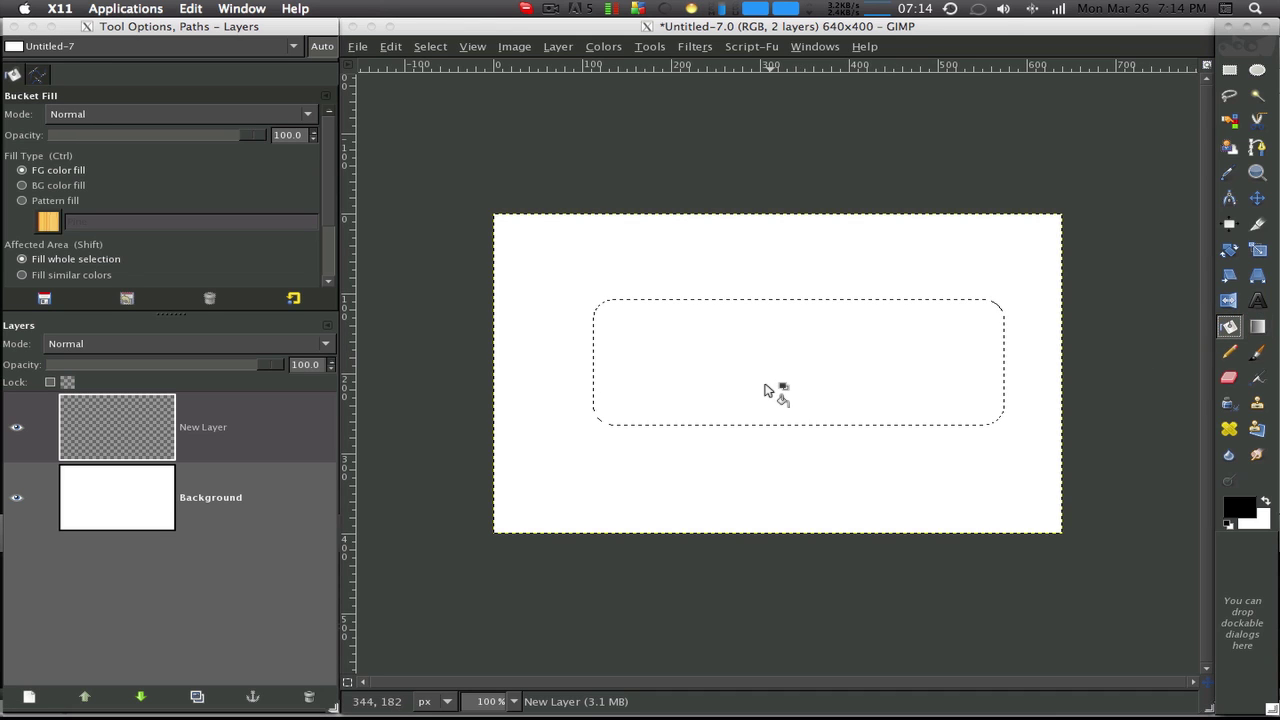
left_click(716, 397)
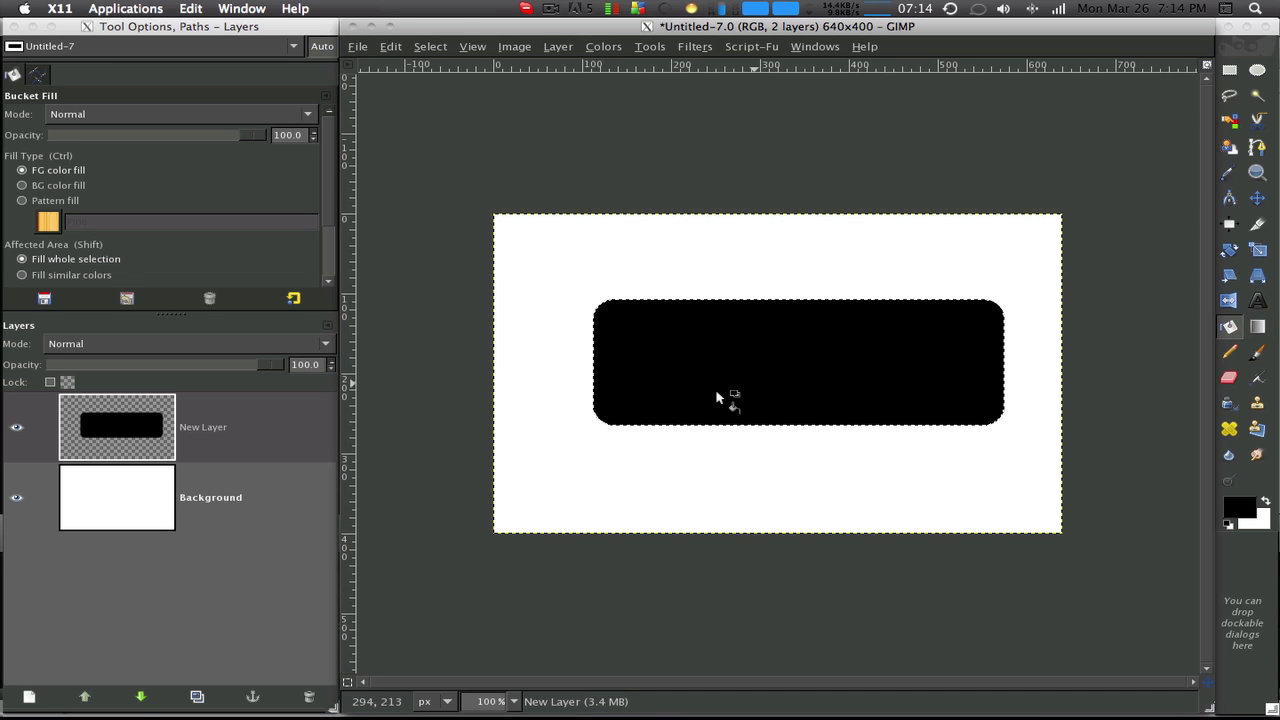
Shrink the selection by 1 pixel and add another new layer
left_click(430, 47)
left_click(481, 238)
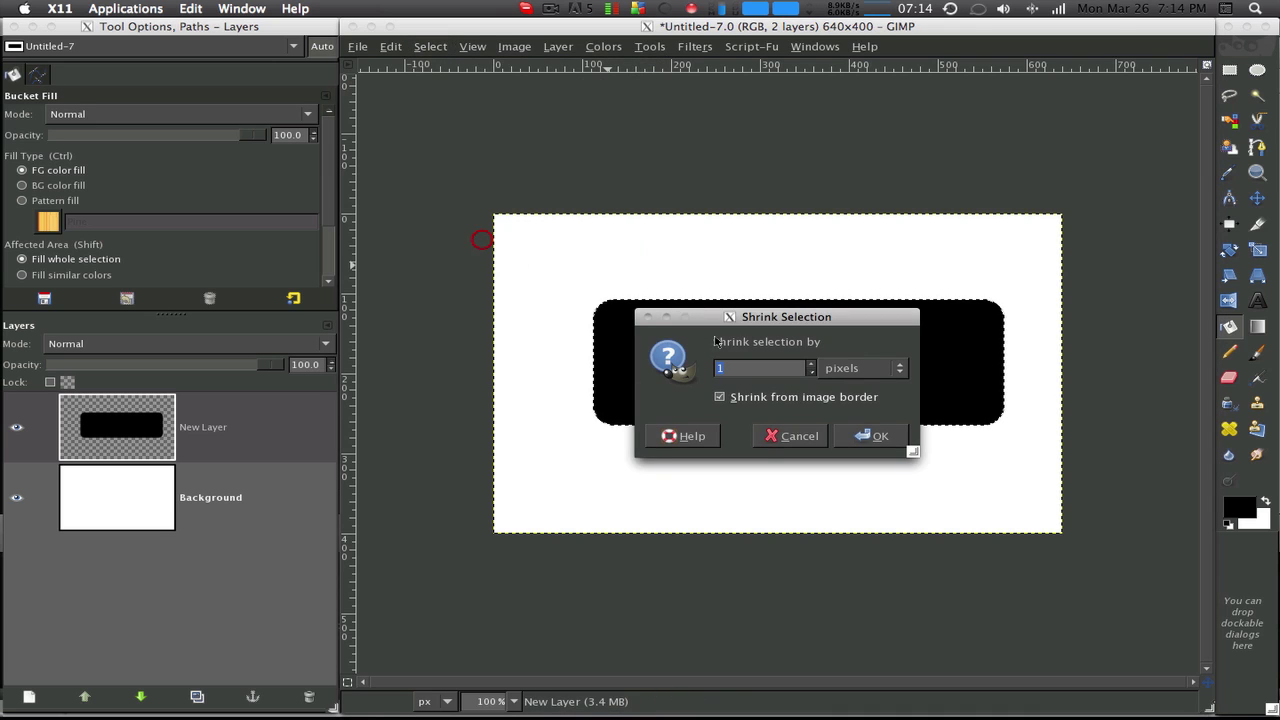
left_click(872, 437)
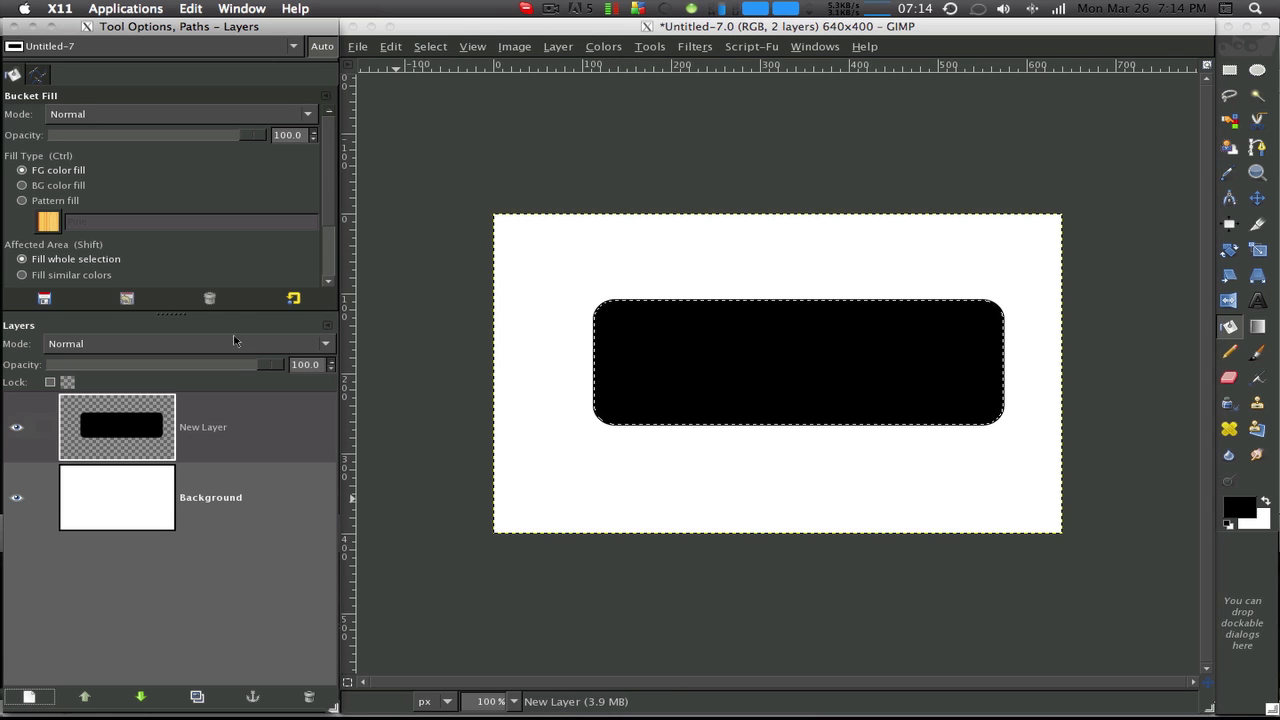
left_click(29, 697)
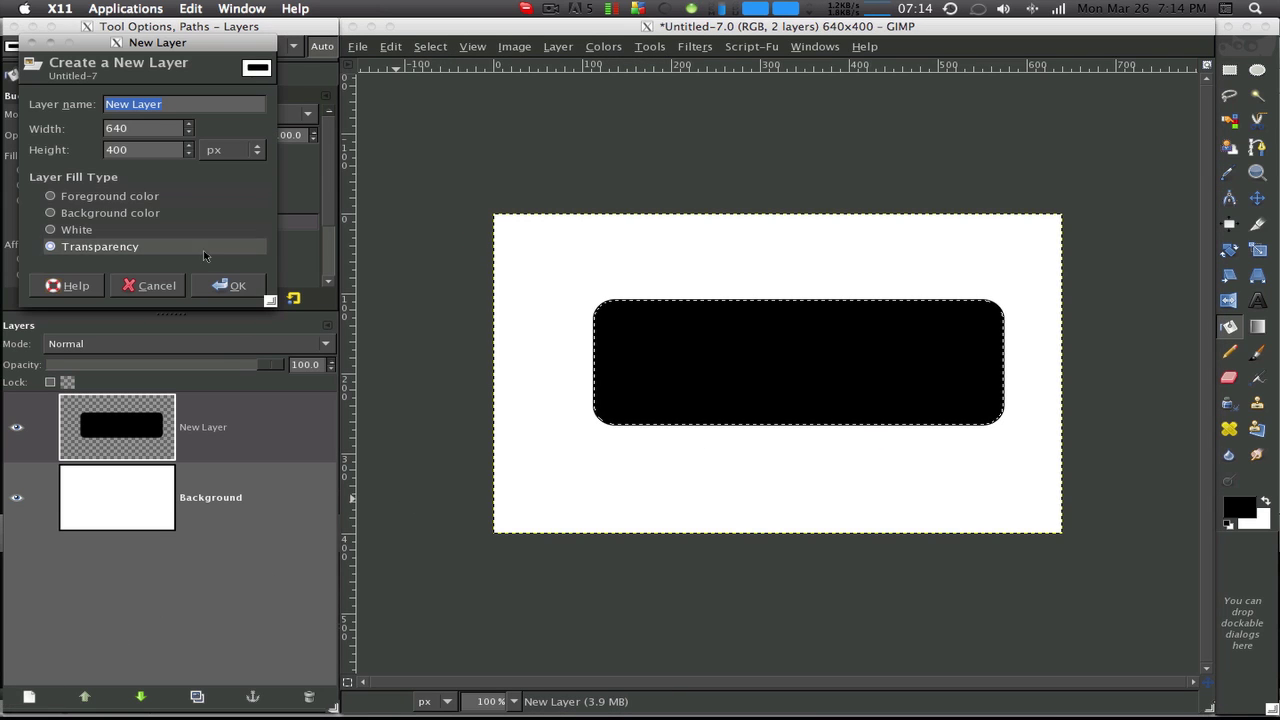
On New Layer#1, set foreground cyan and background blue, then blend a vertical top-to-bottom gradient
left_click(229, 286)
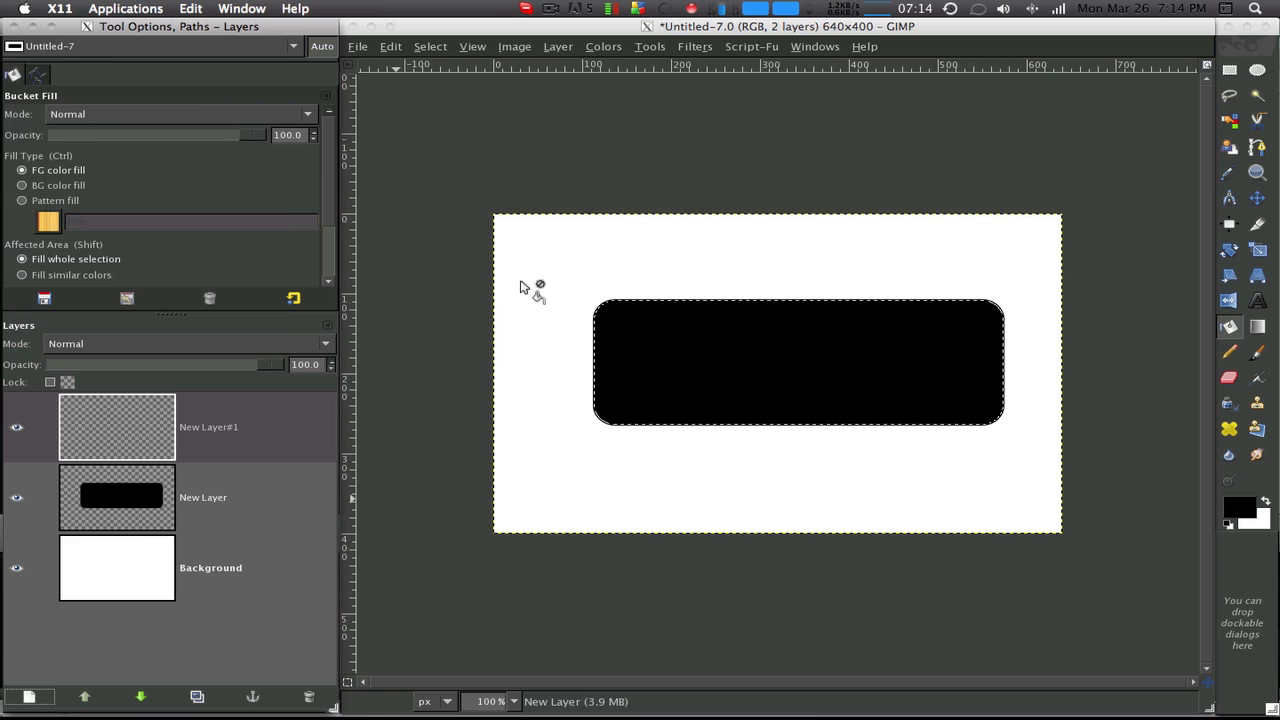
left_click(1258, 326)
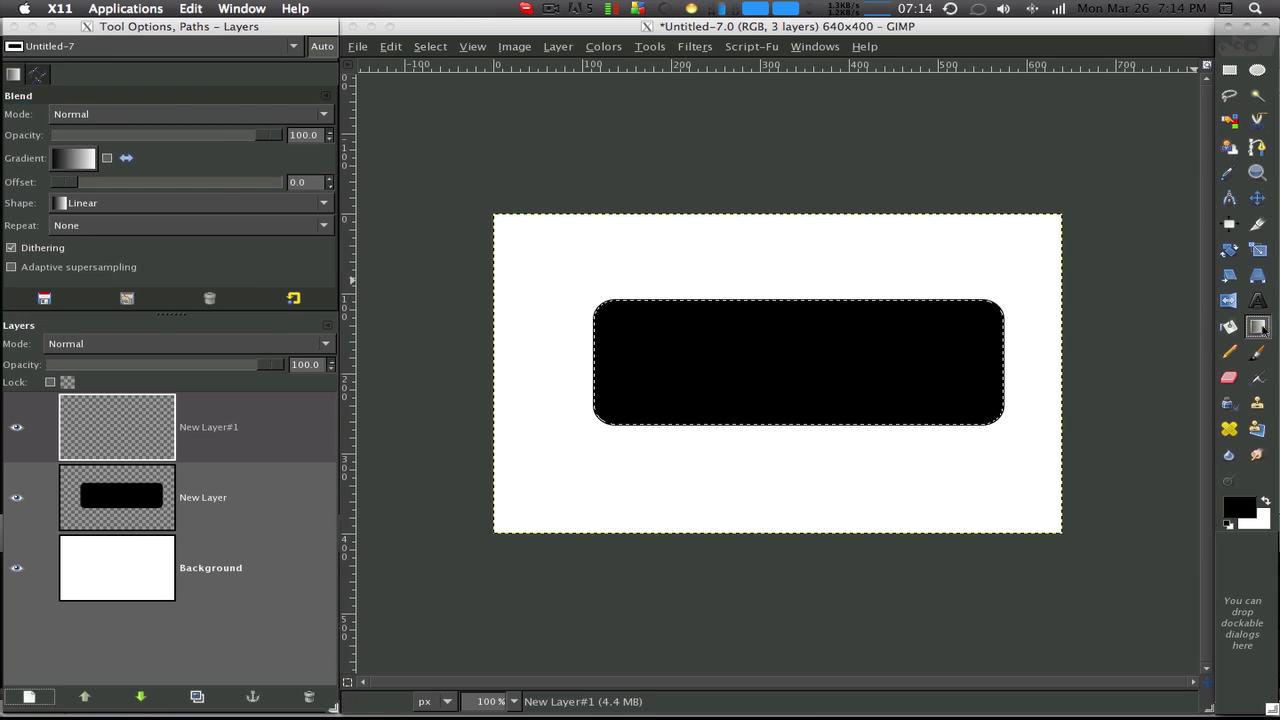
left_click(1238, 514)
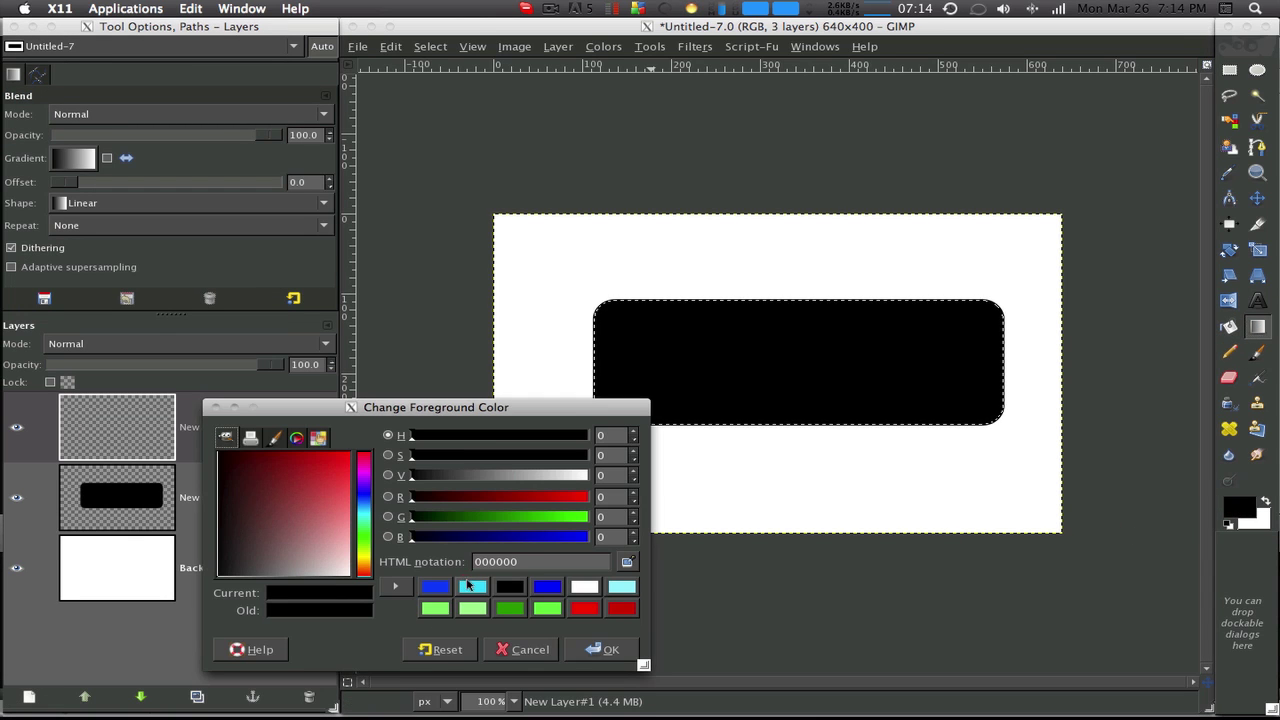
left_click(475, 589)
left_click(602, 649)
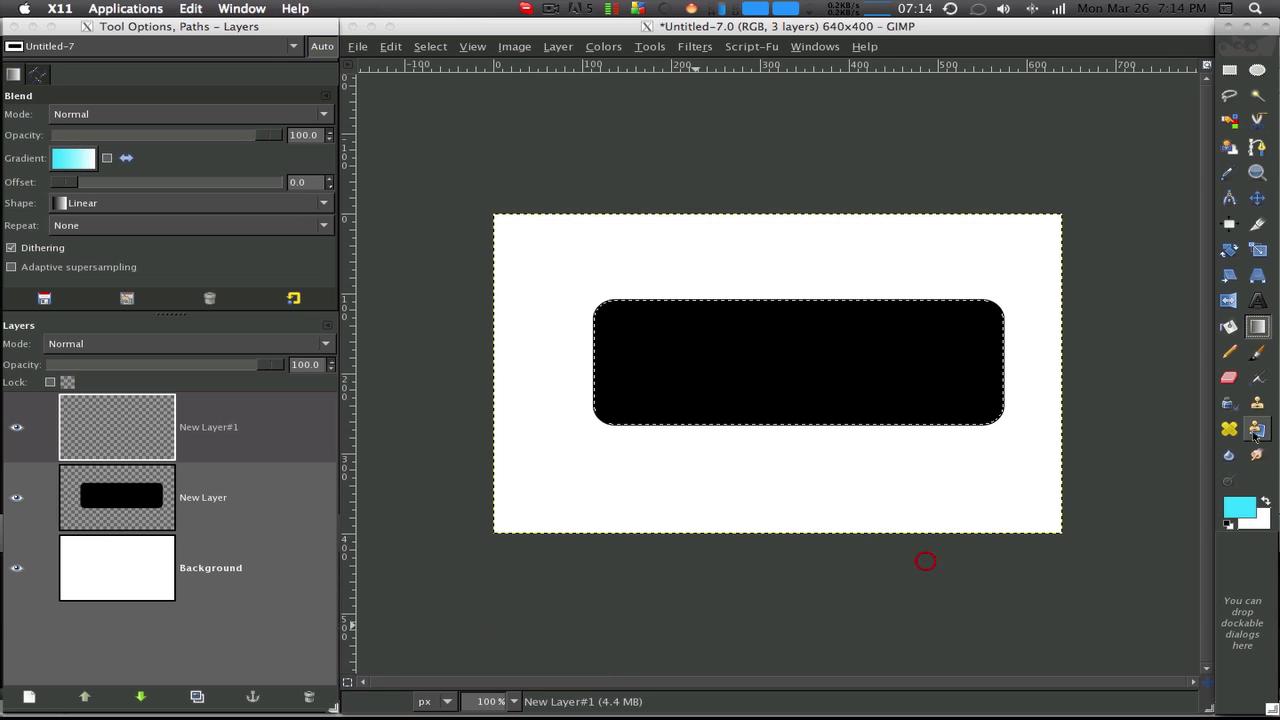
left_click(1246, 519)
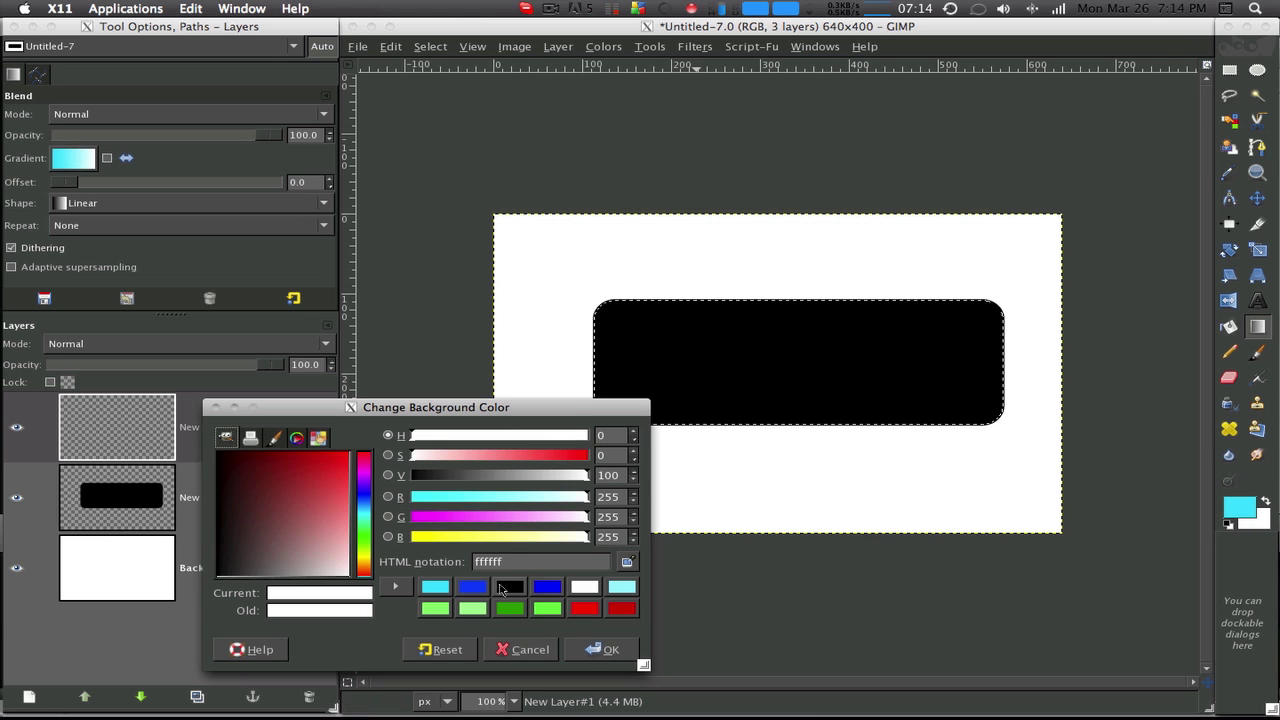
left_click(474, 588)
left_click(602, 649)
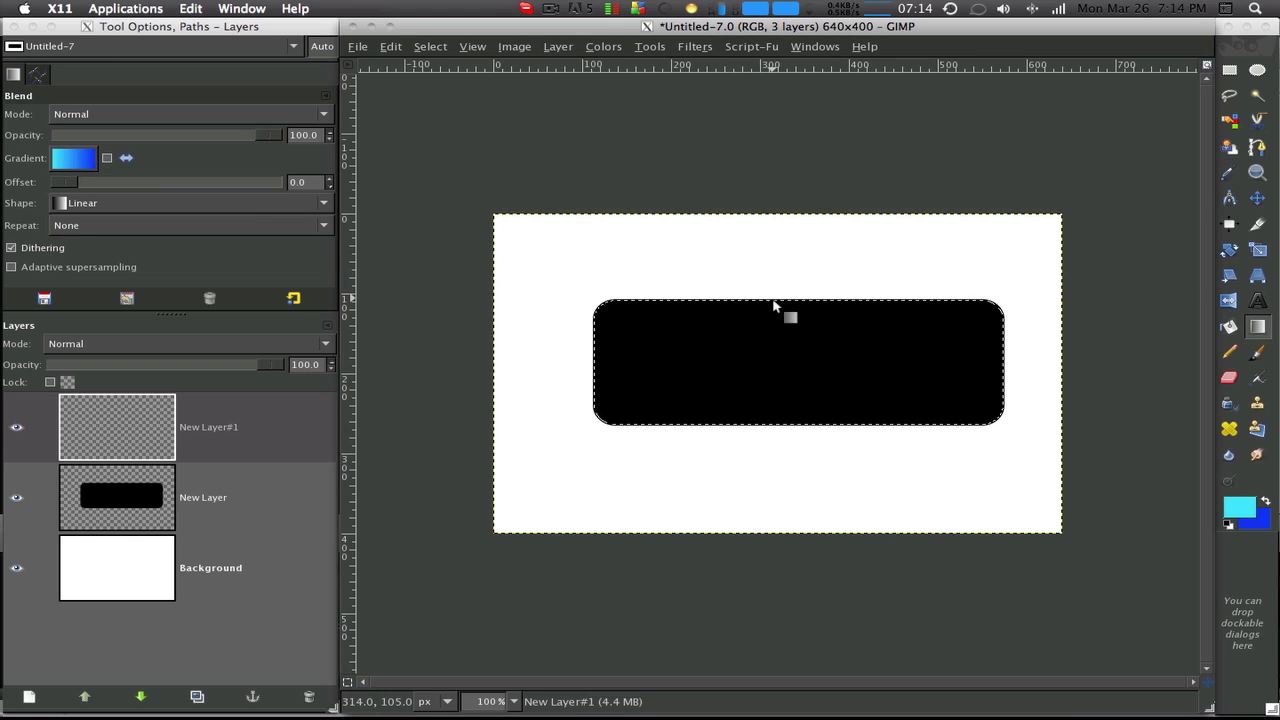
left_click_drag(773, 298, 774, 428)
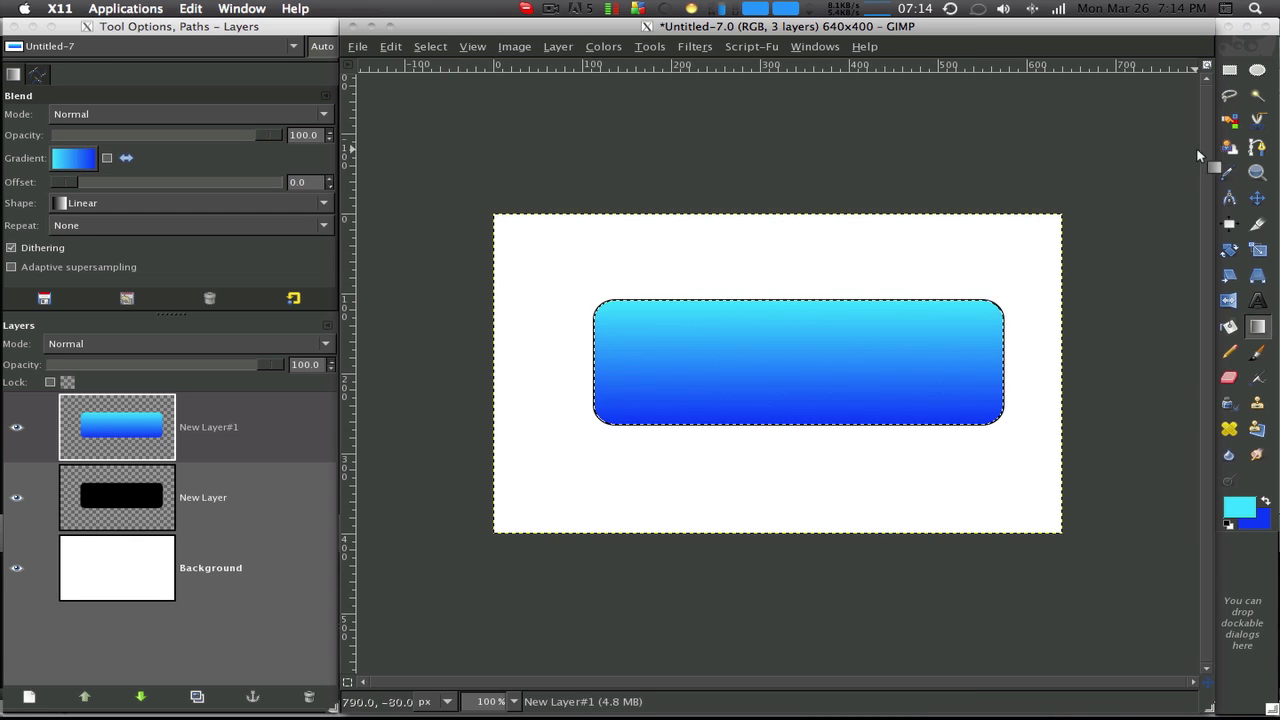
left_click(1228, 71)
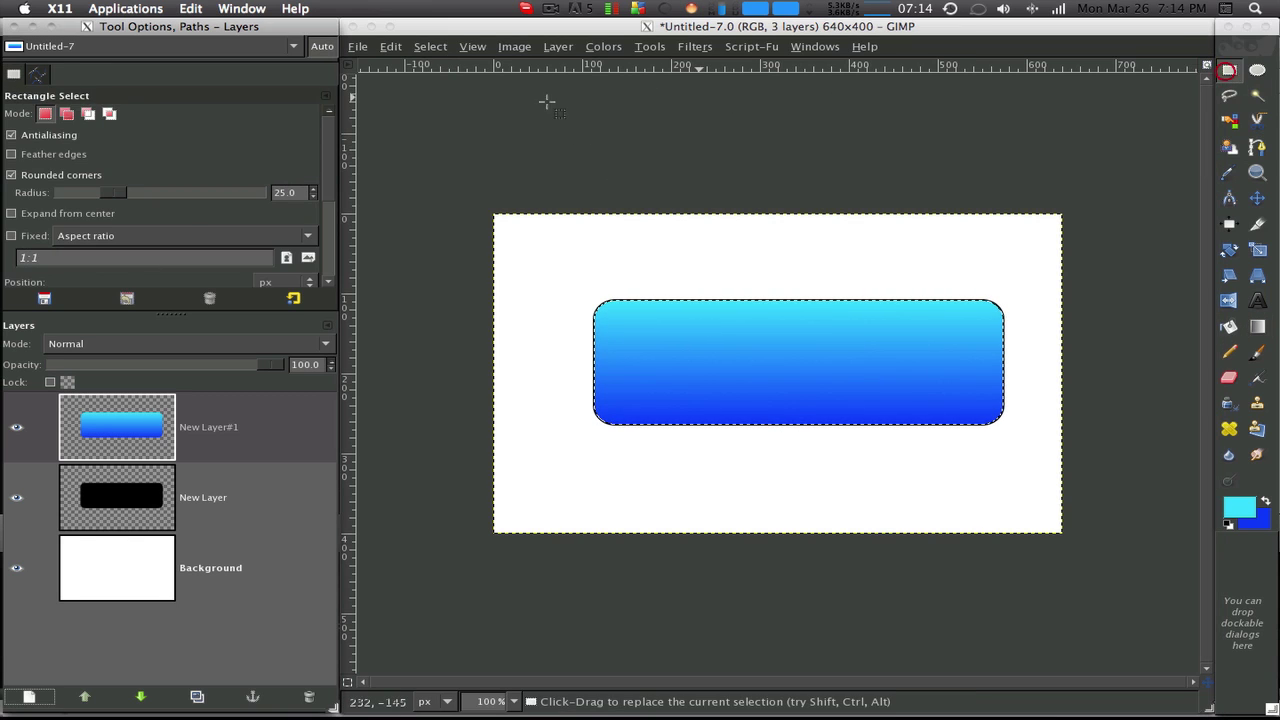
Intersect the selection with a rectangle to keep only the button's upper half
left_click(106, 116)
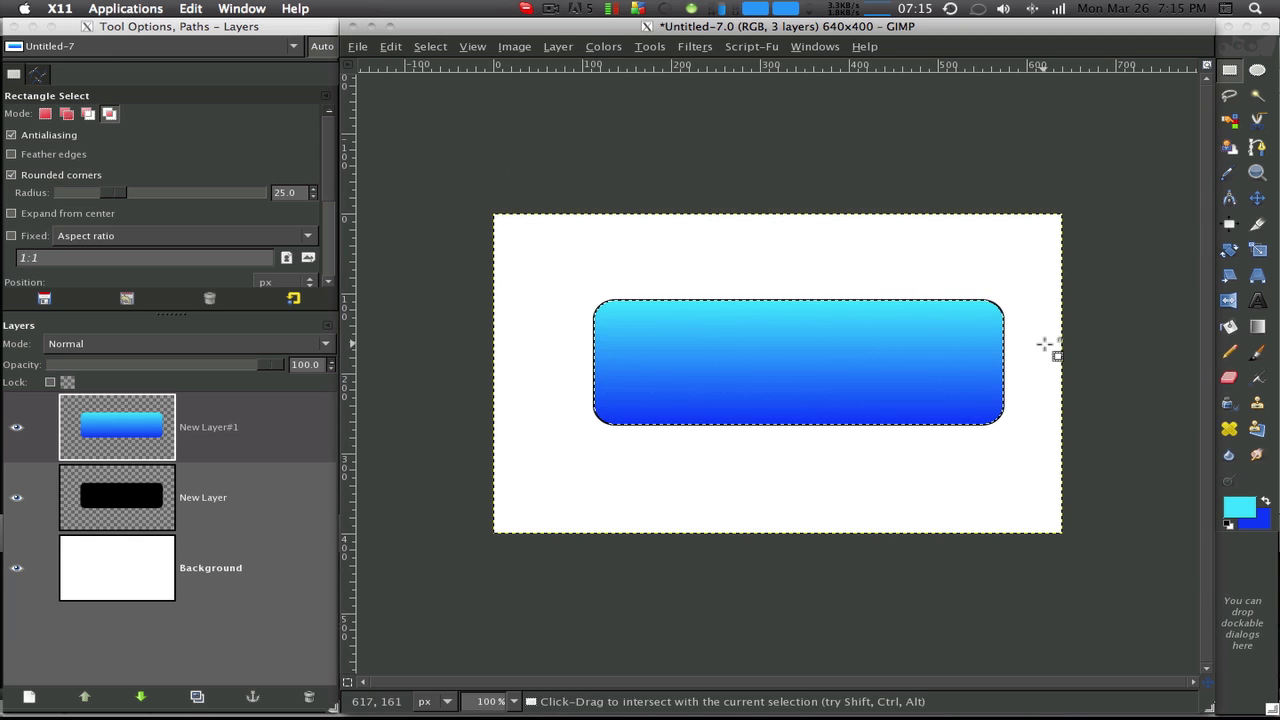
left_click_drag(1047, 350, 452, 278)
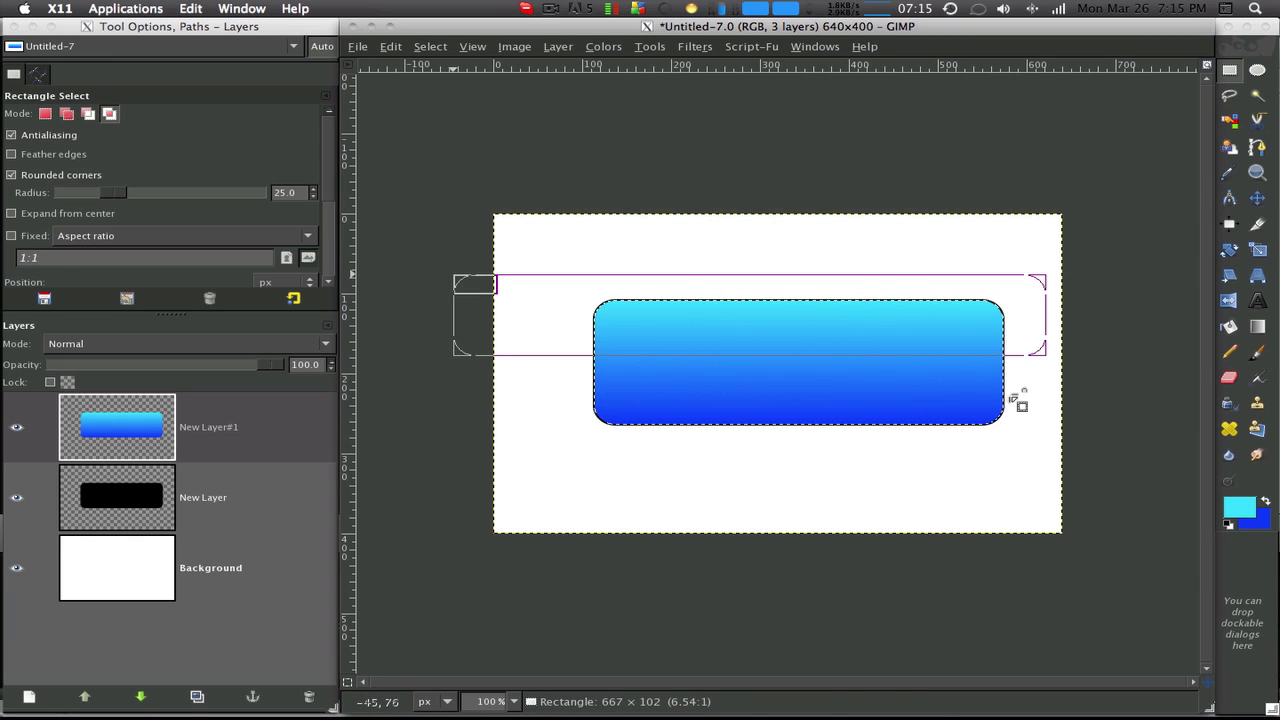
left_click_drag(826, 343, 820, 354)
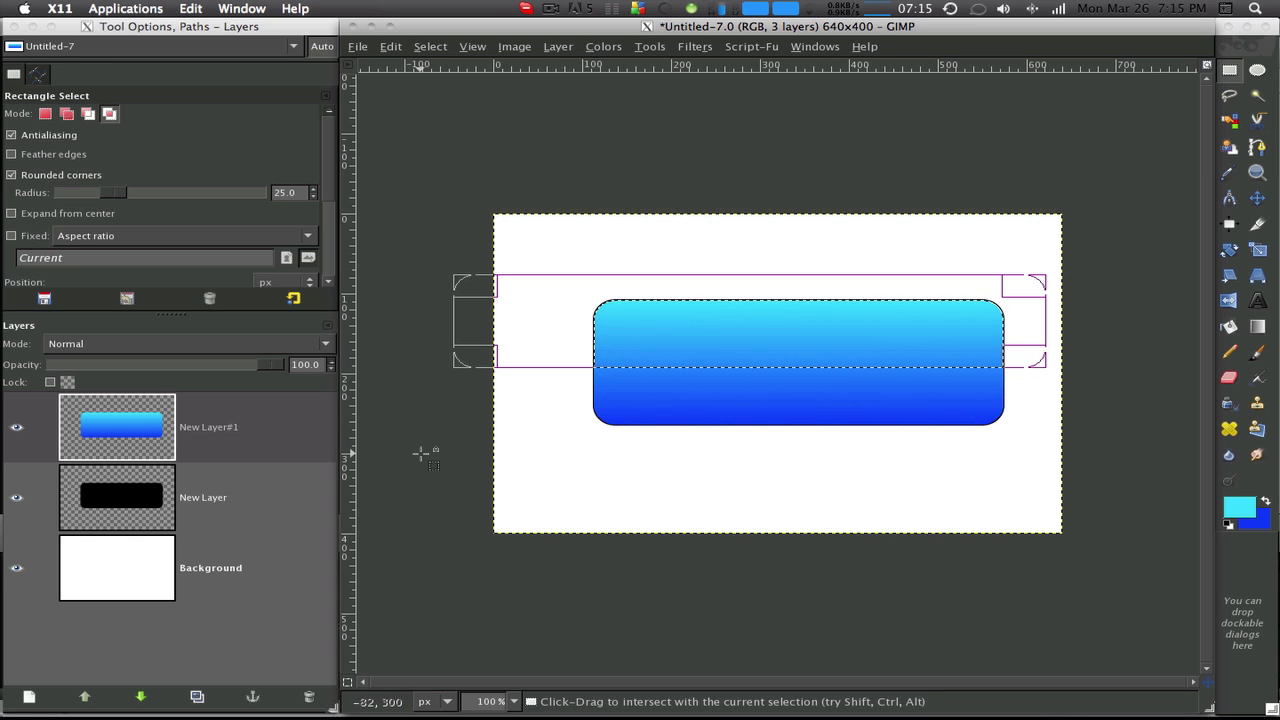
On new layer New Layer#2, blend a white FG to Transparent gradient downward over the top half
left_click(29, 697)
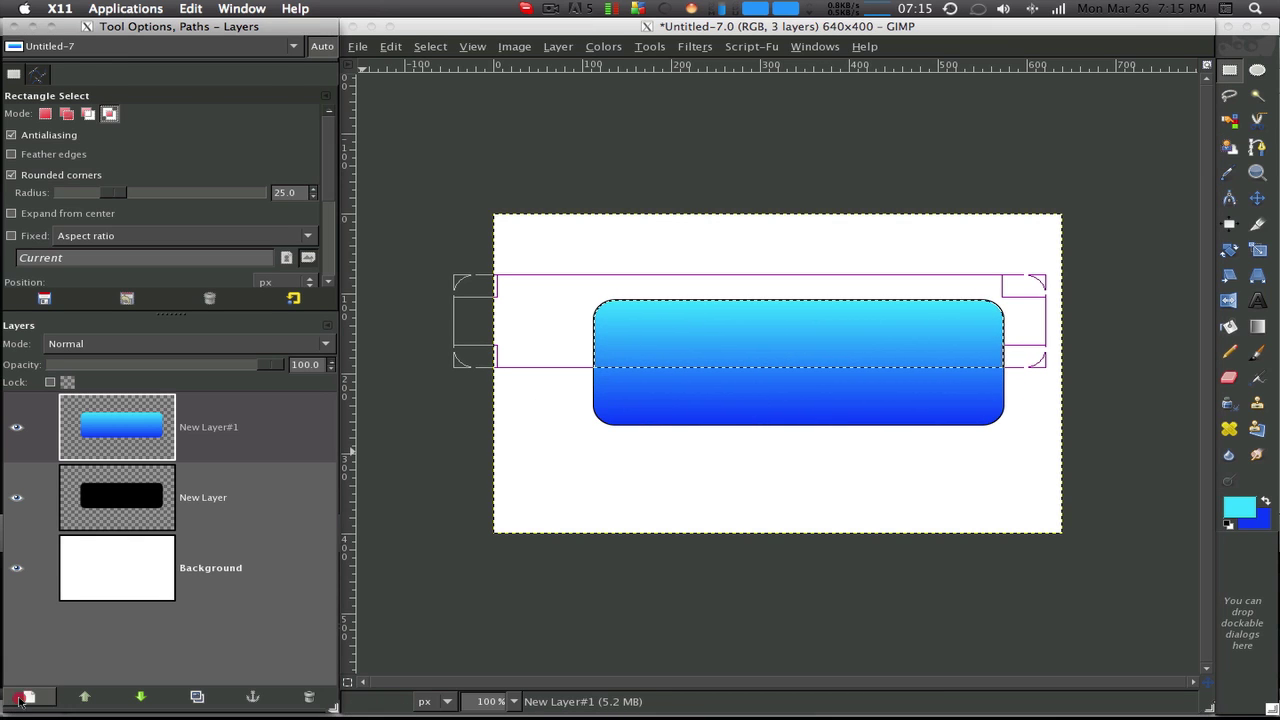
left_click(238, 287)
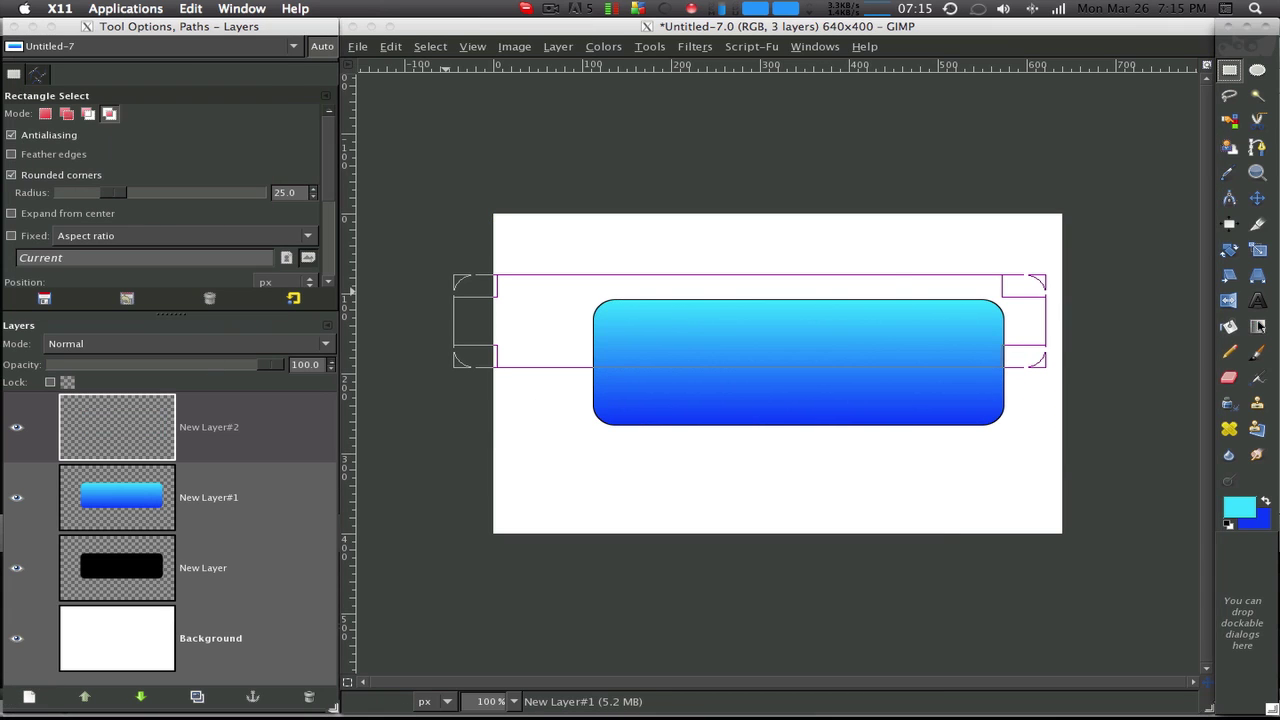
left_click(1258, 326)
left_click(1229, 524)
left_click(1266, 501)
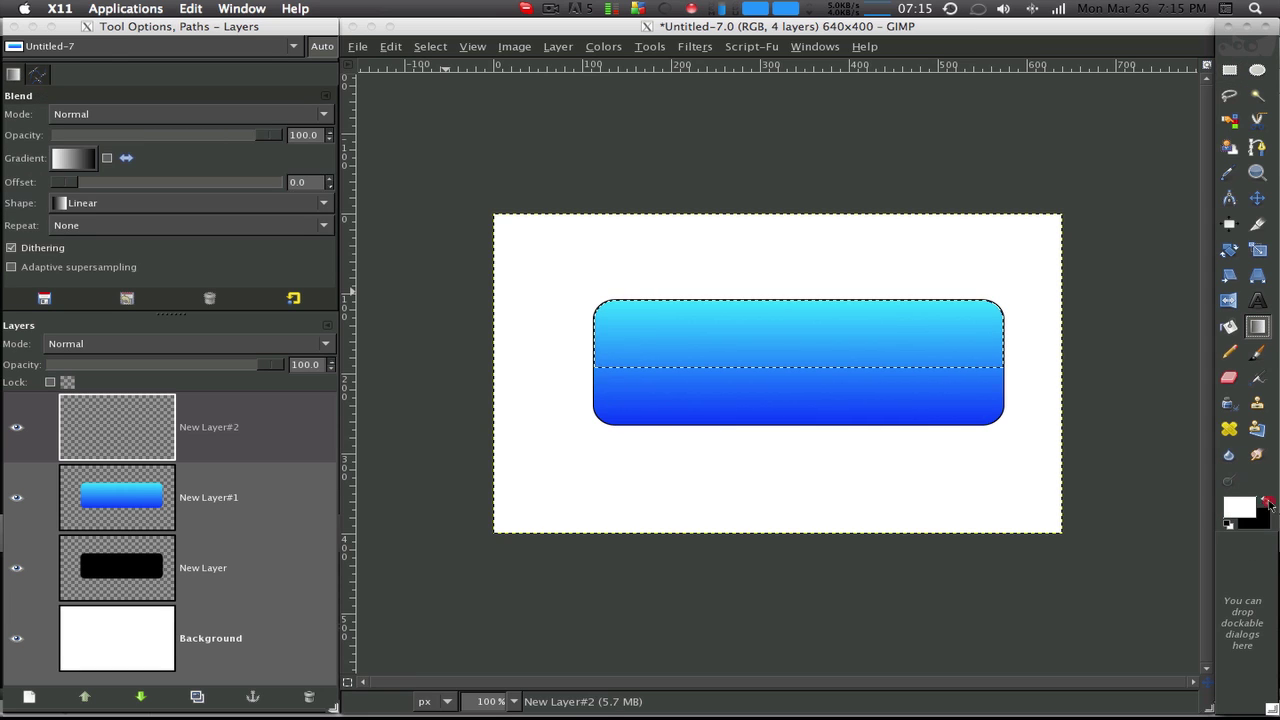
left_click(75, 161)
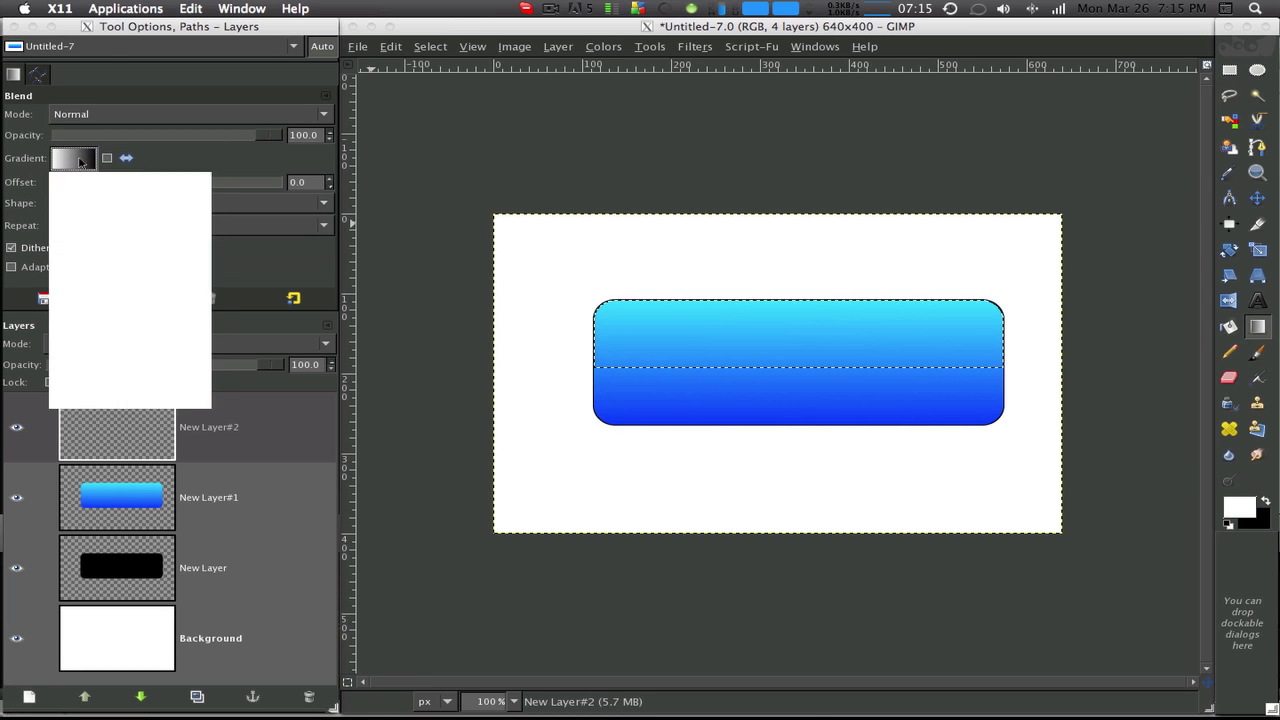
left_click(102, 260)
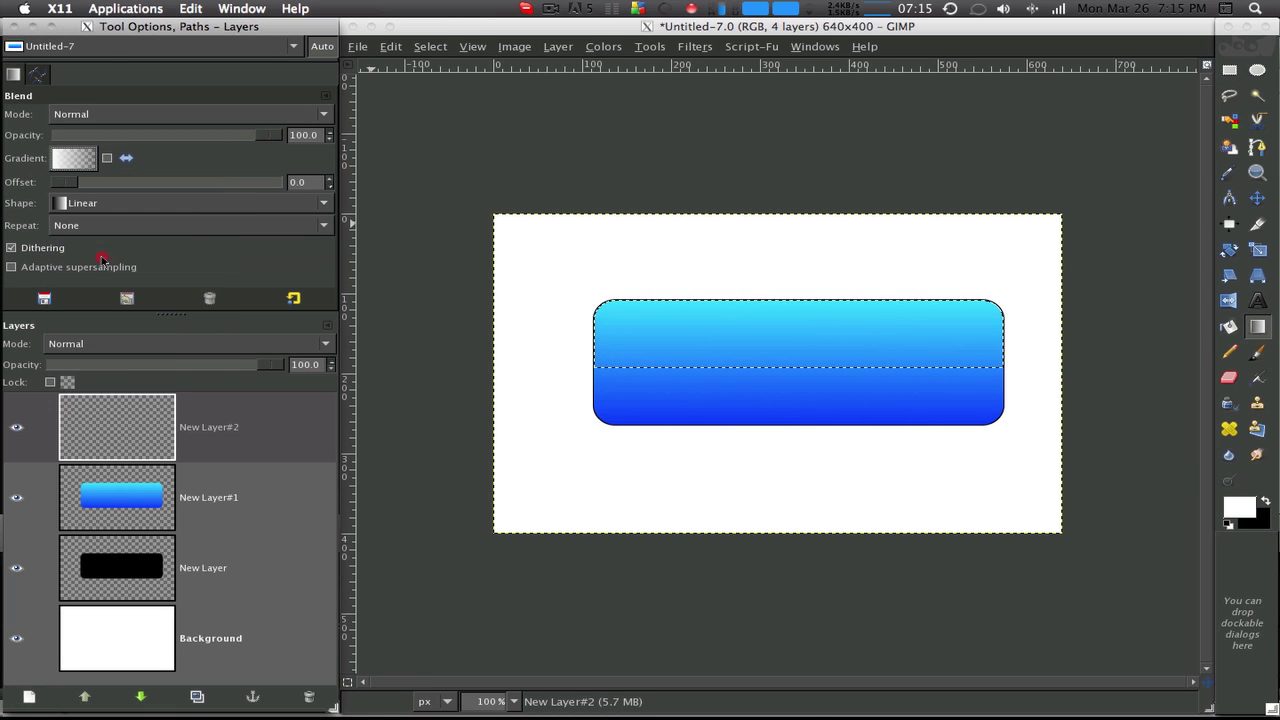
left_click(271, 436)
left_click_drag(785, 298, 786, 429)
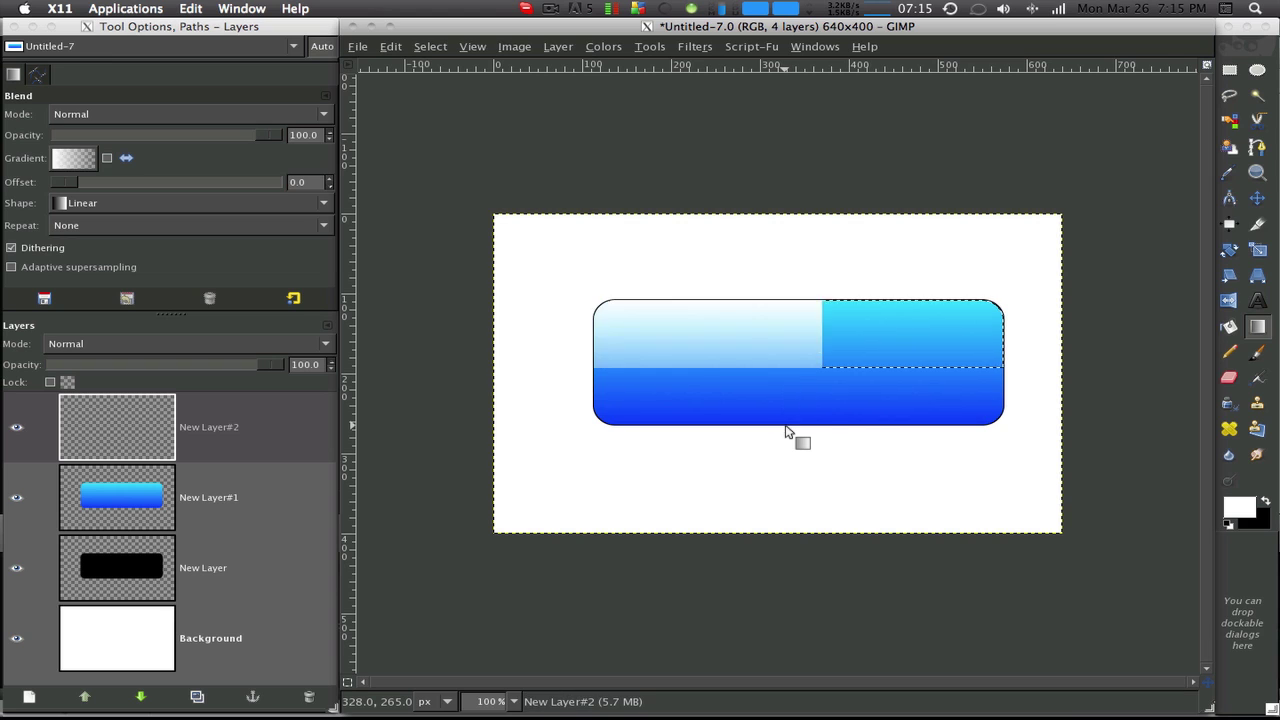
Clear the selection and lower the highlight layer's opacity
left_click(438, 46)
left_click(443, 77)
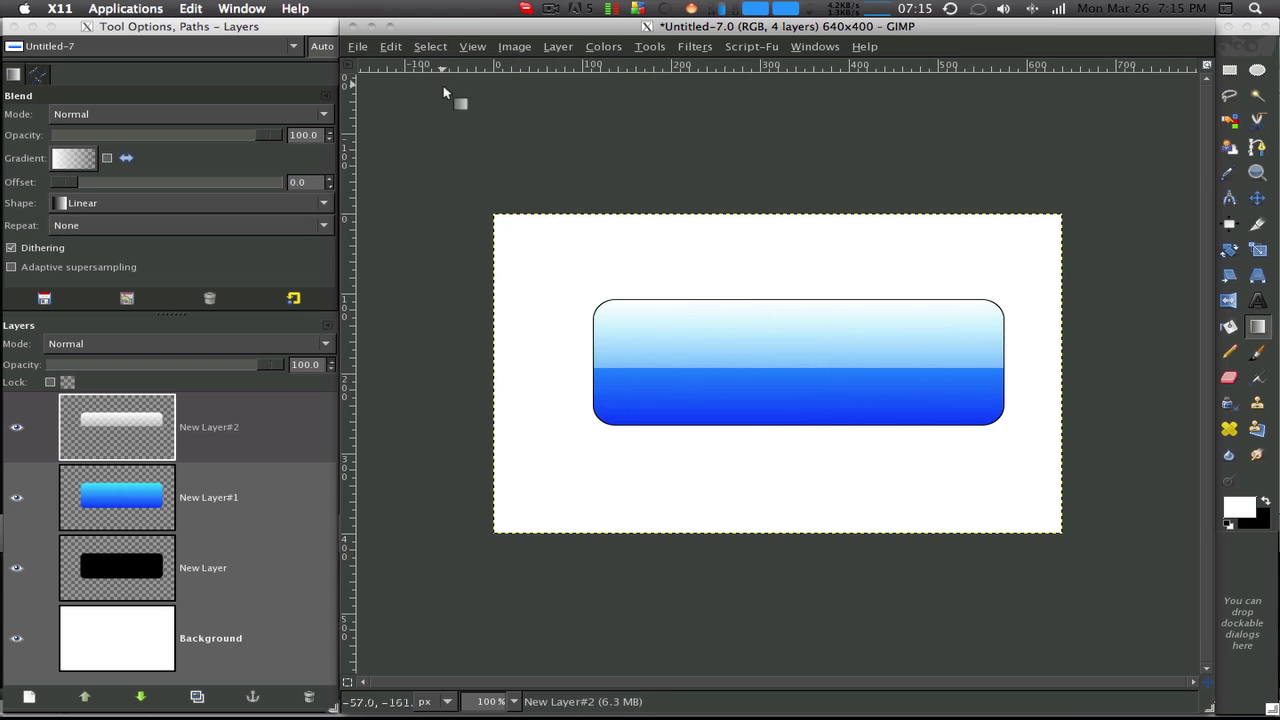
left_click(277, 421)
mouse_move(188, 365)
left_mouse_down()
mouse_move(172, 365)
mouse_move(187, 367)
left_mouse_up()
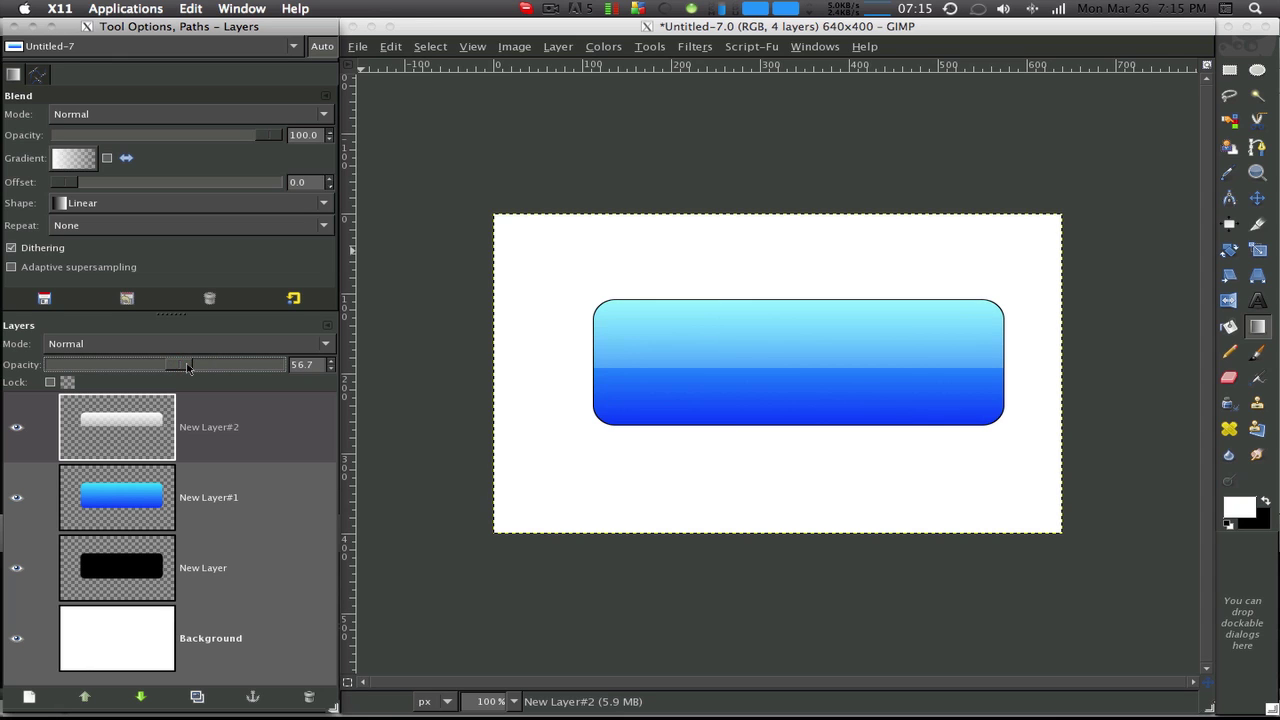
left_click(201, 474)
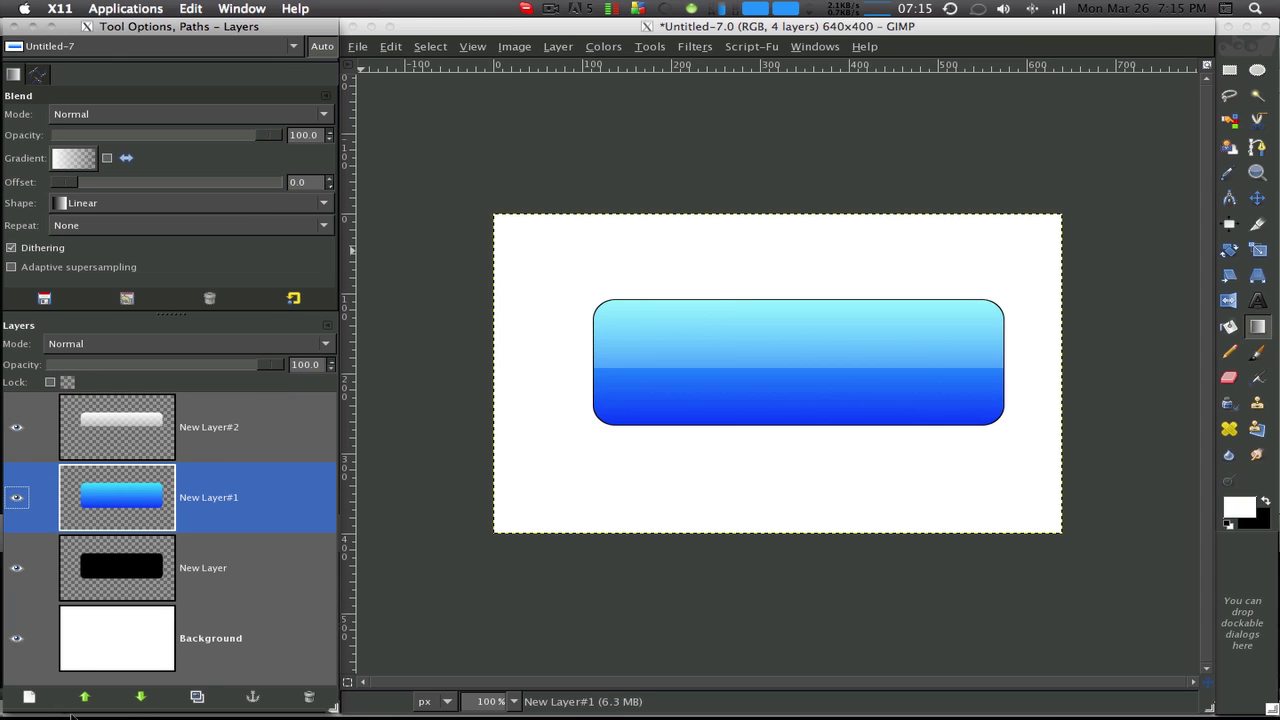
Add New Layer#3 and select the button shape using Alpha to Selection on the blue layer
left_click(29, 697)
left_click(250, 284)
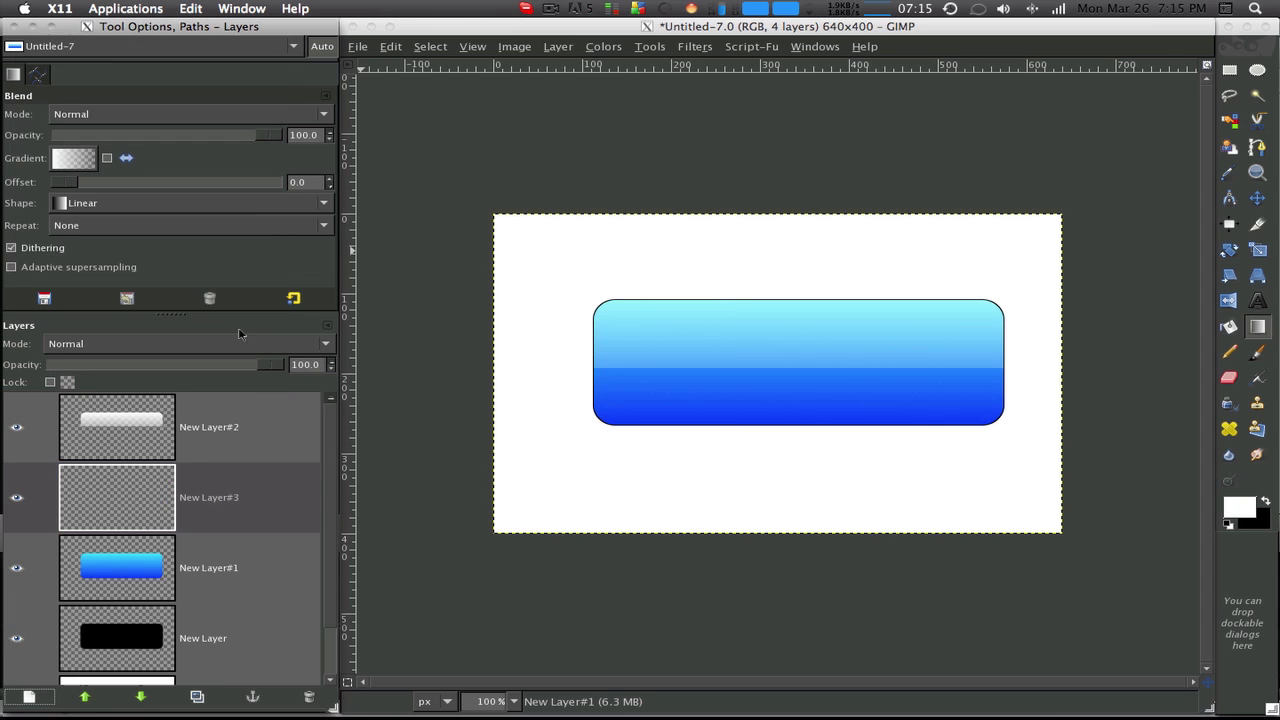
right_click(198, 566)
left_click(237, 503)
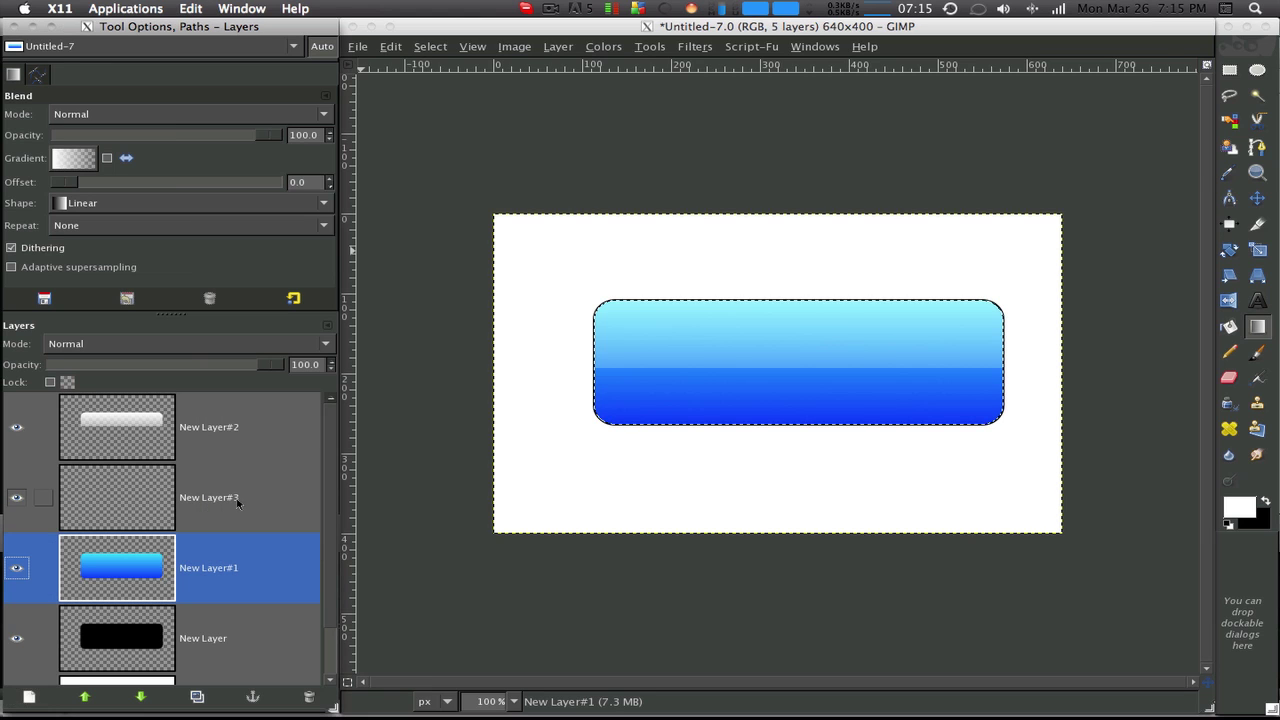
left_click(237, 503)
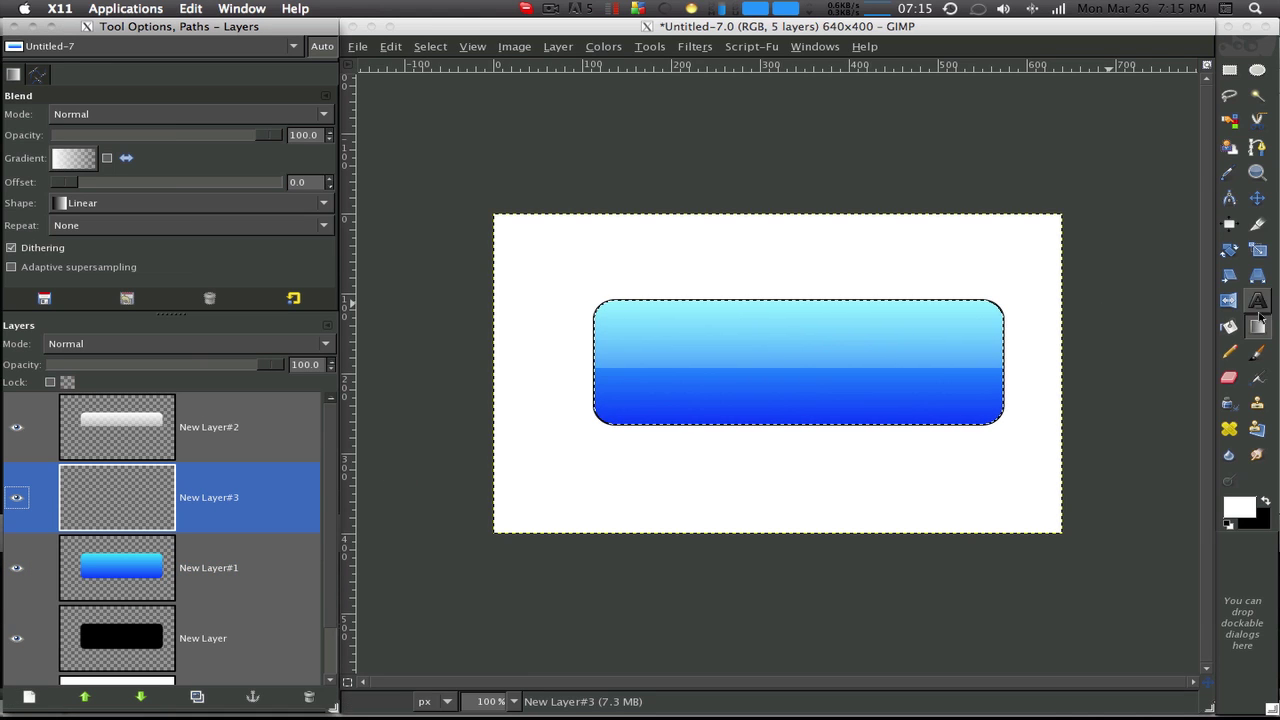
Blend black upward from the button's bottom, clear the selection, and set layer opacity to 50
left_click(1264, 501)
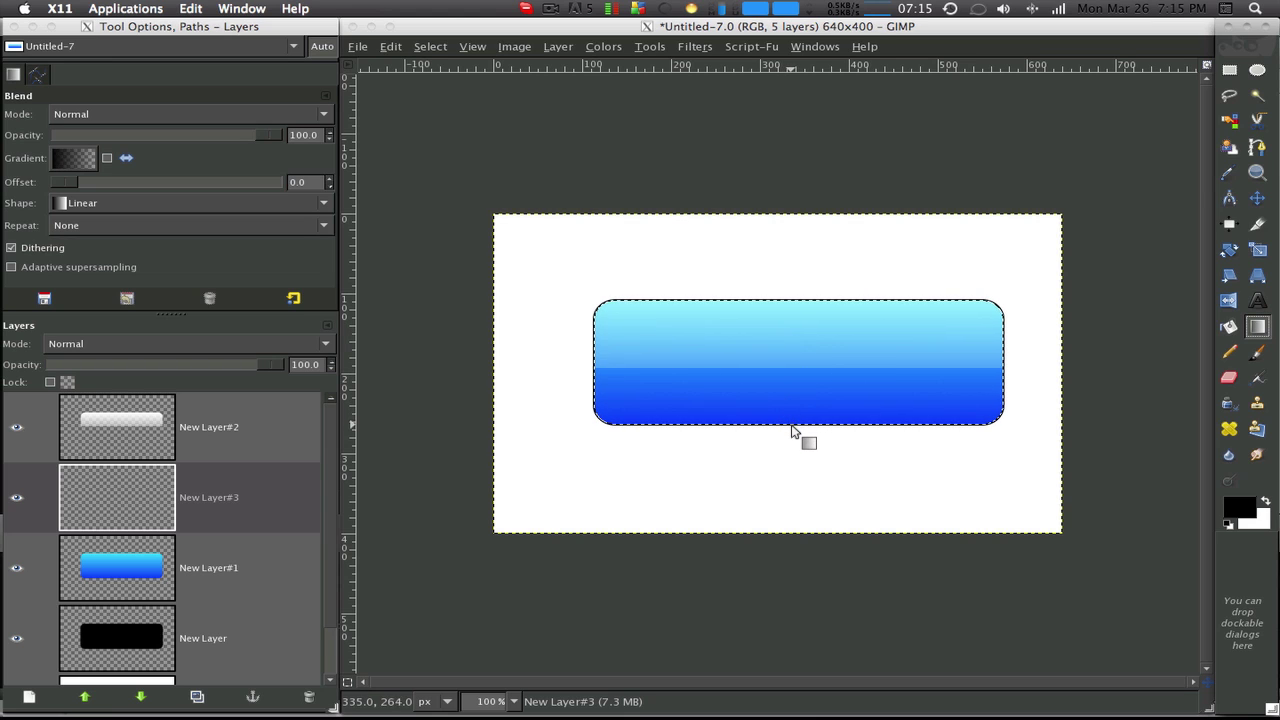
left_click_drag(792, 428, 792, 300)
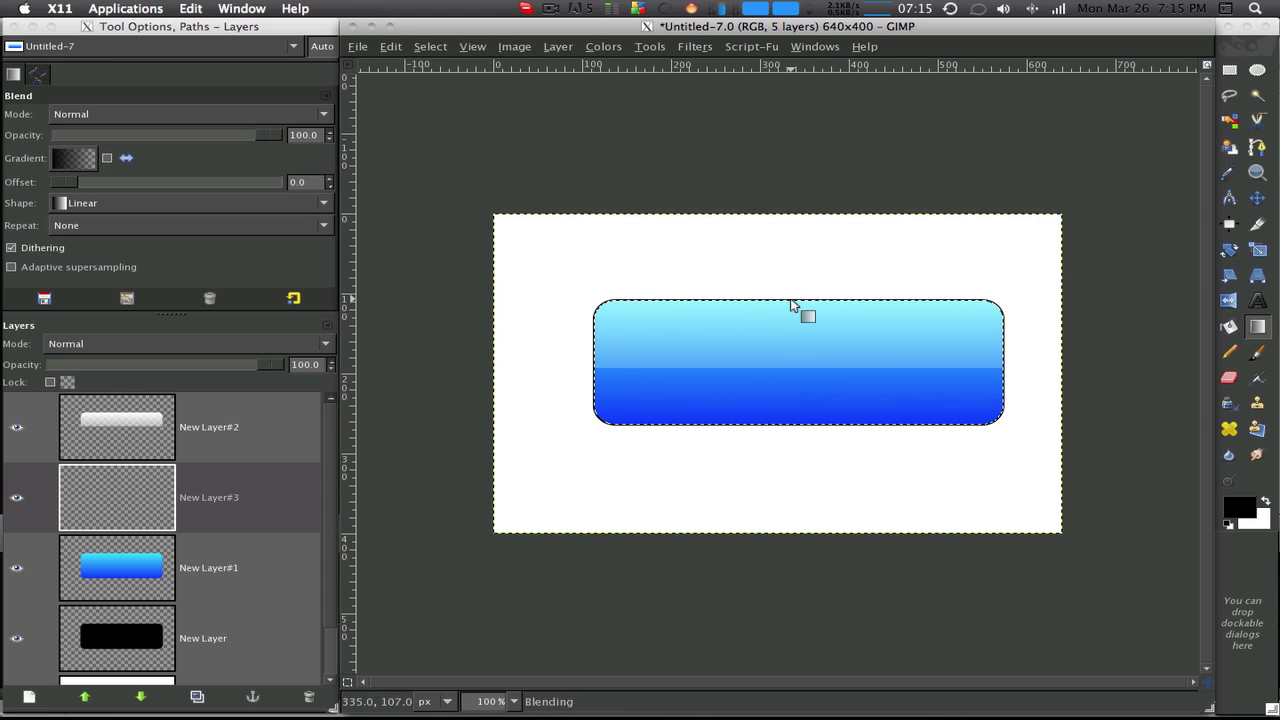
left_click(430, 46)
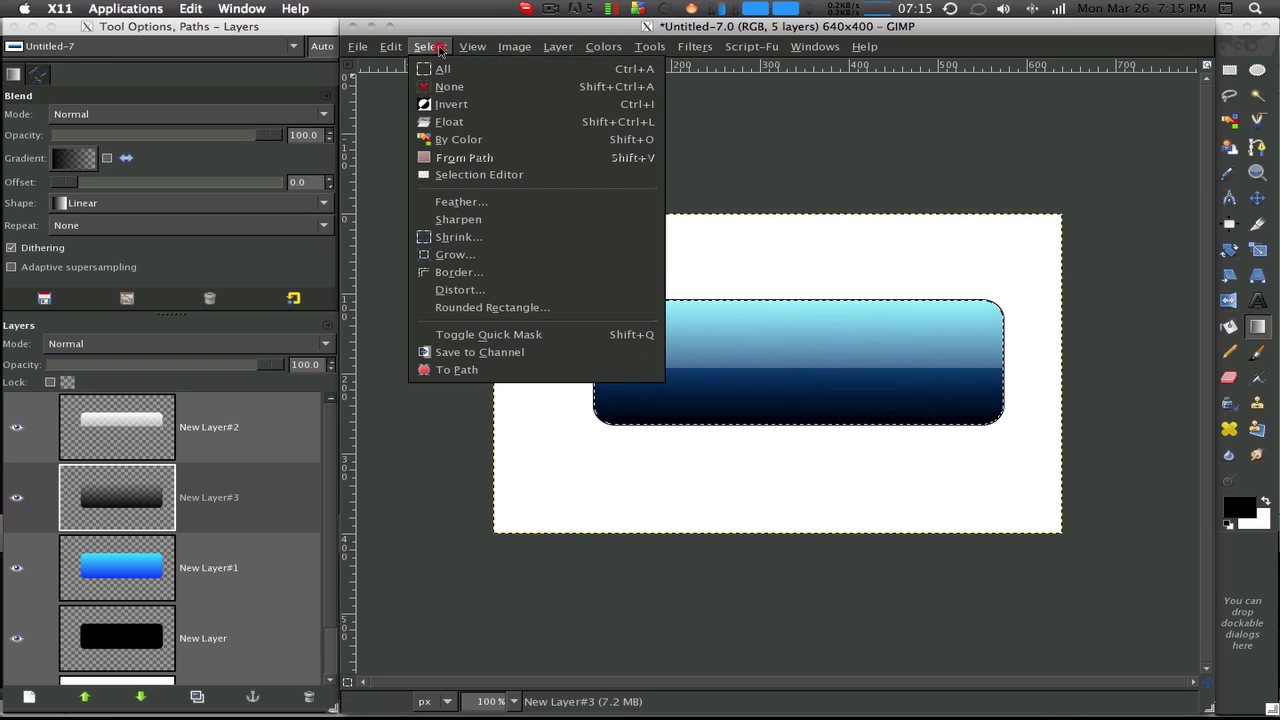
left_click(441, 97)
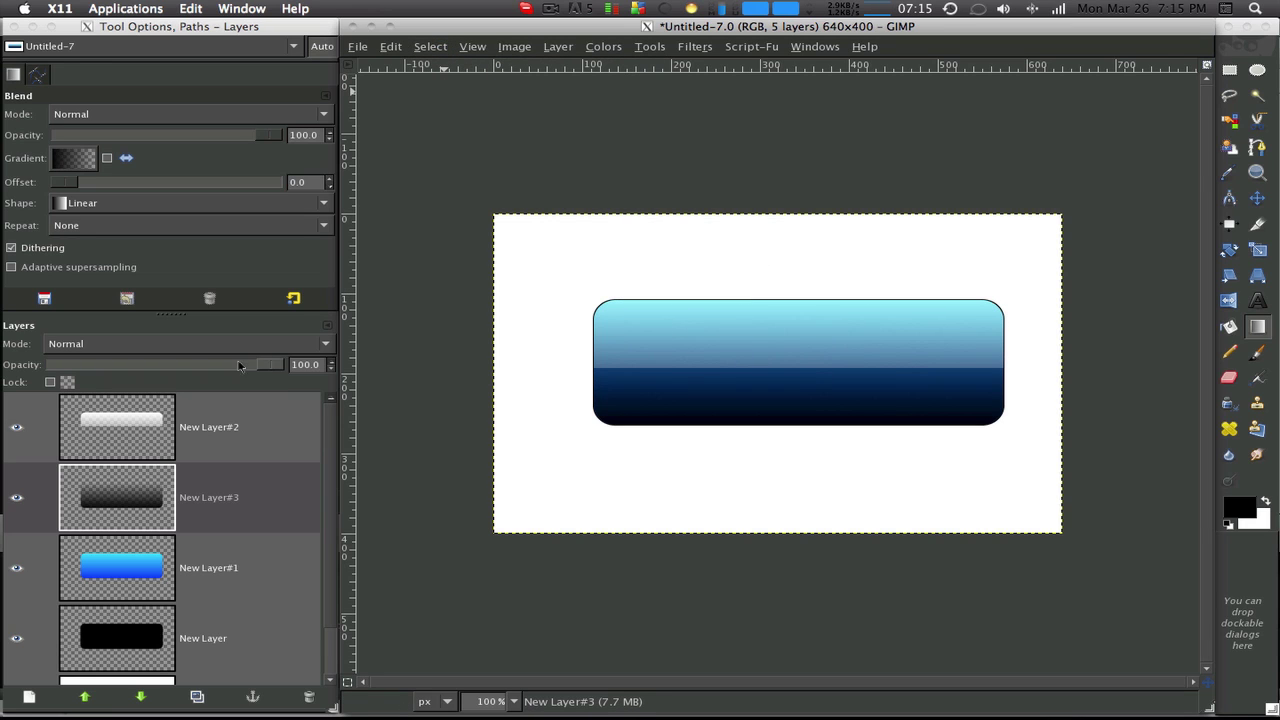
left_click_drag(240, 366, 152, 364)
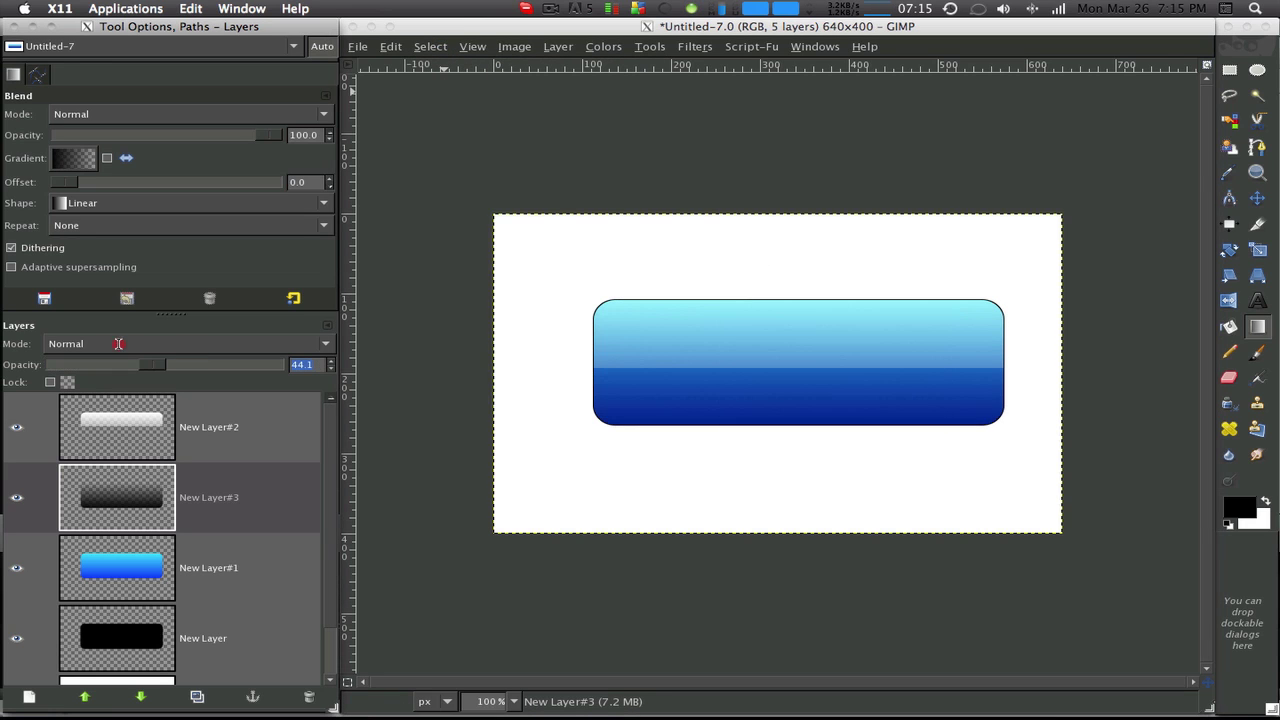
type("50")
key("Return")
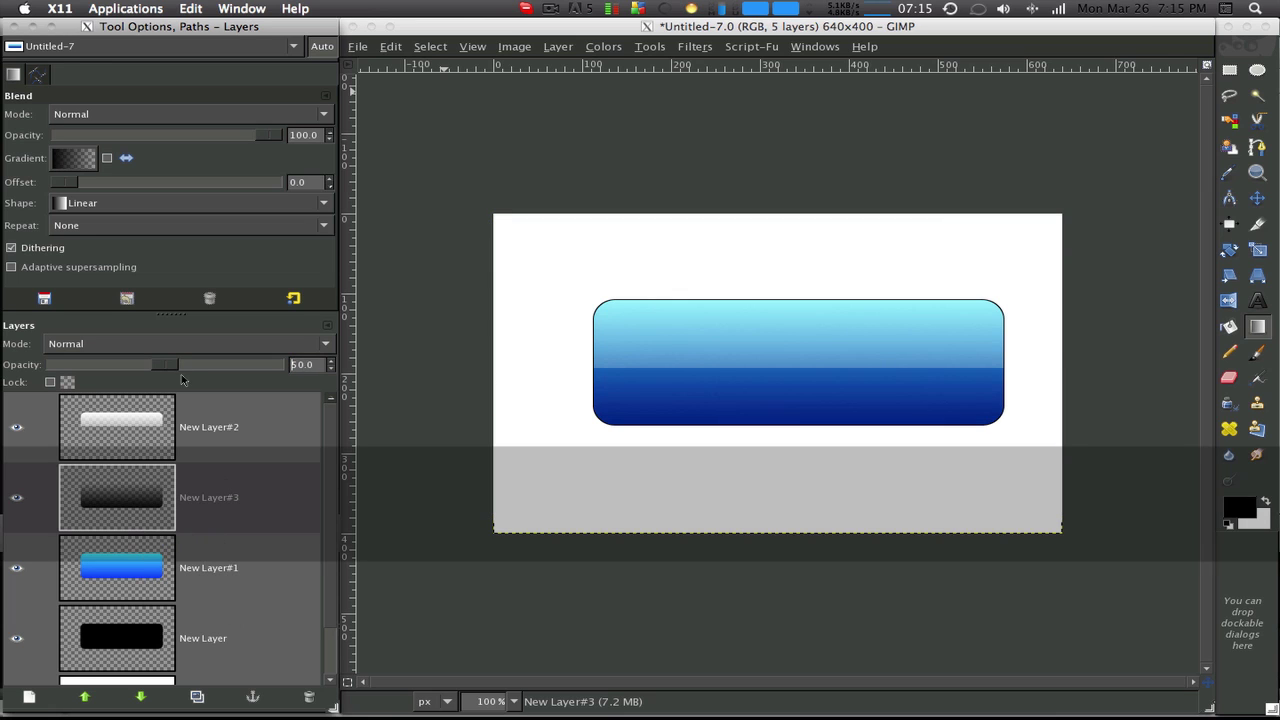
Add the text 'RAYZ' at size 100 and move it up onto the button
left_click(1260, 301)
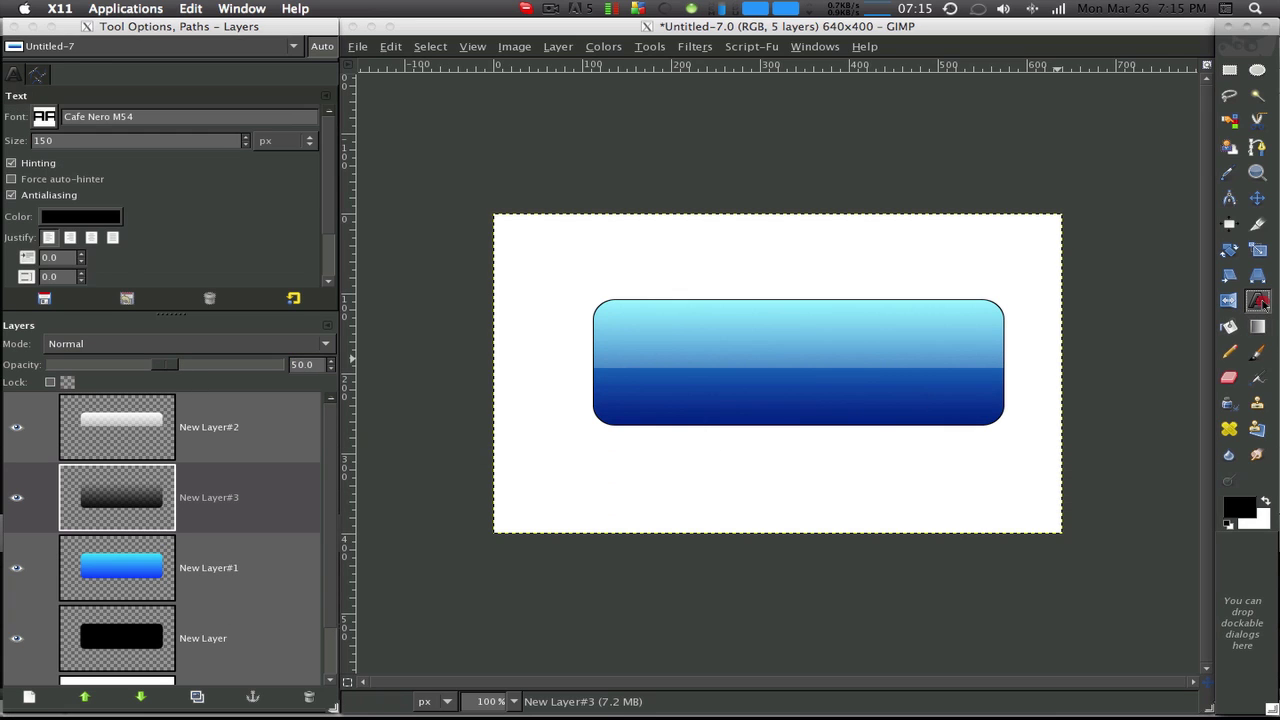
left_click(662, 379)
type("RAYZ")
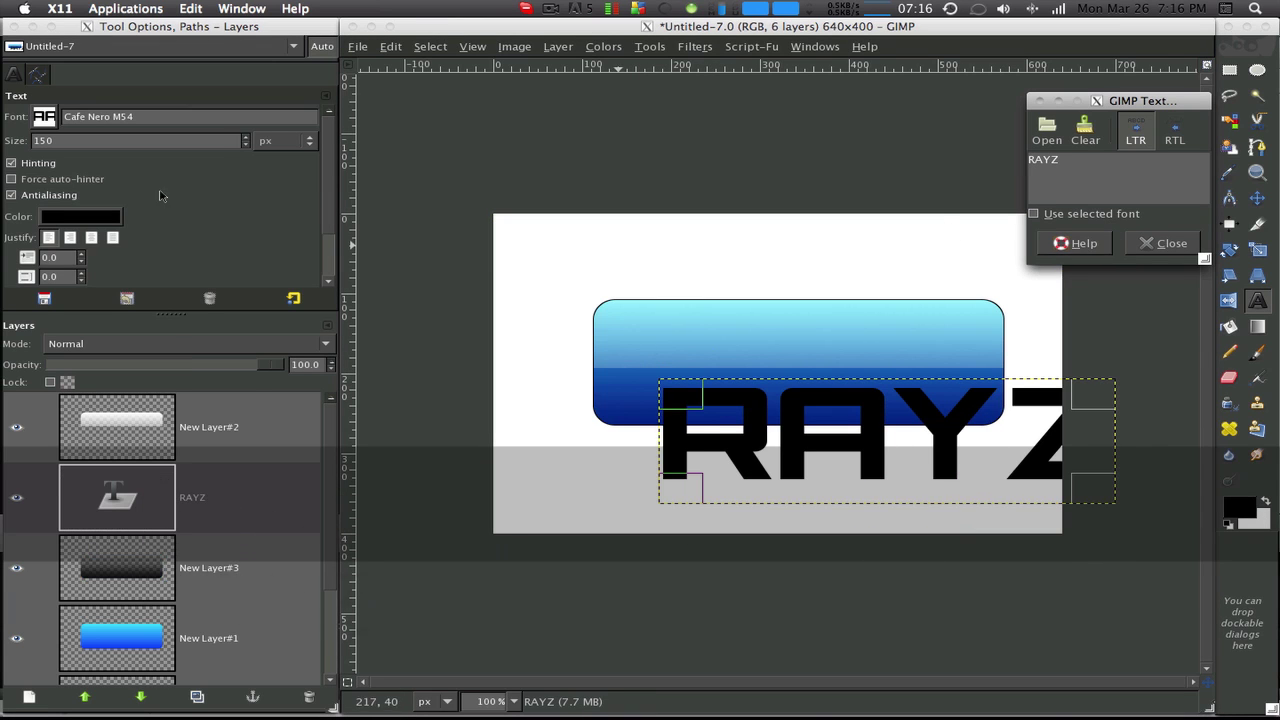
type("100")
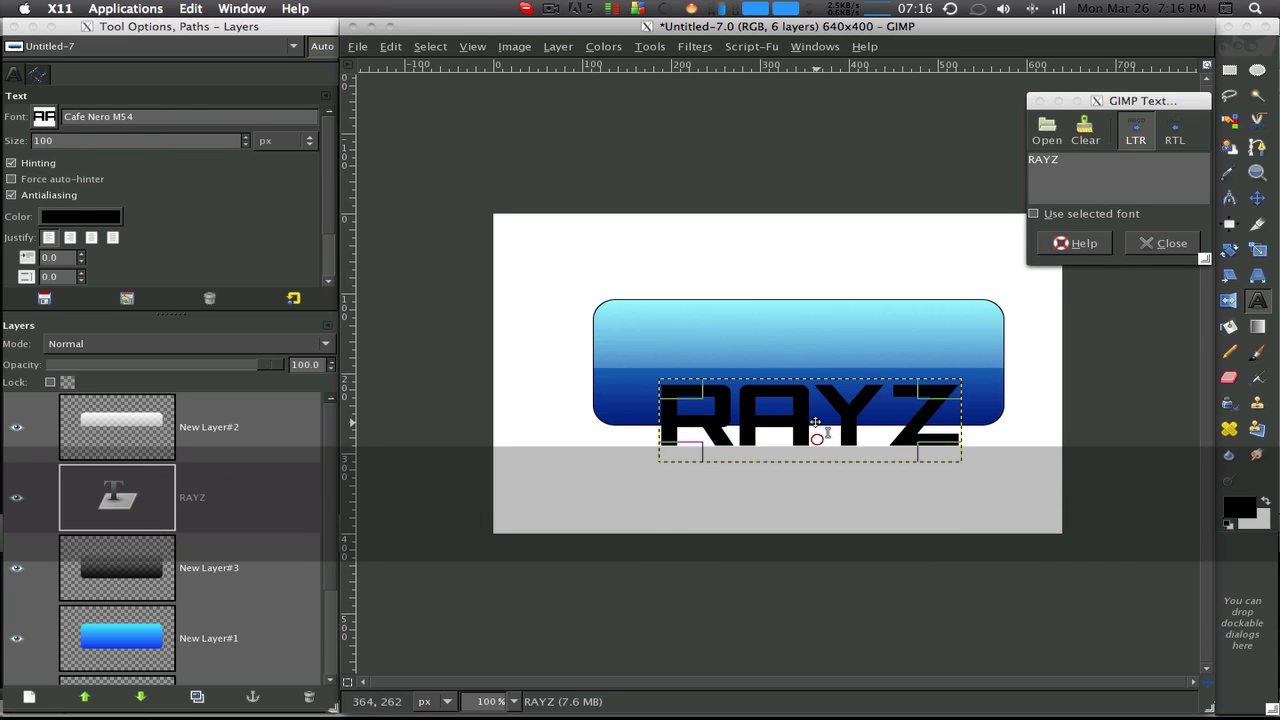
left_click_drag(820, 430, 810, 378)
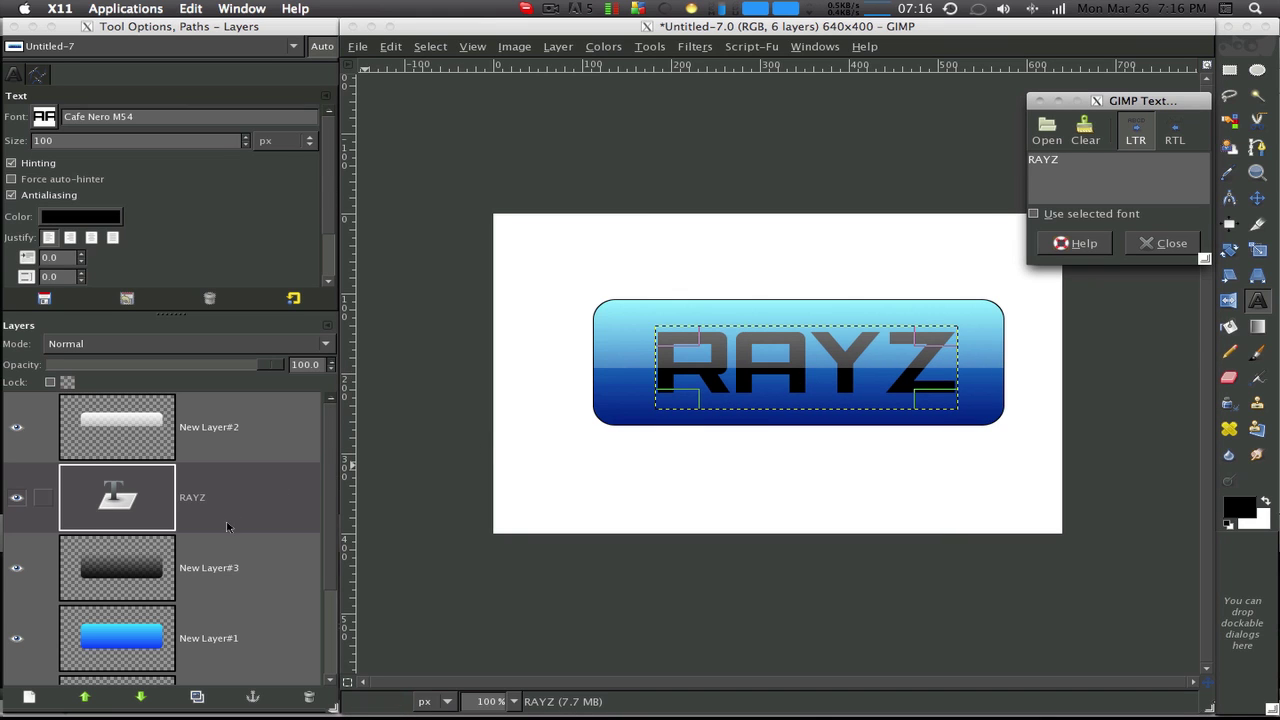
Raise the RAYZ text layer's brightness to 71 with Brightness-Contrast
left_click(228, 518)
left_click(603, 47)
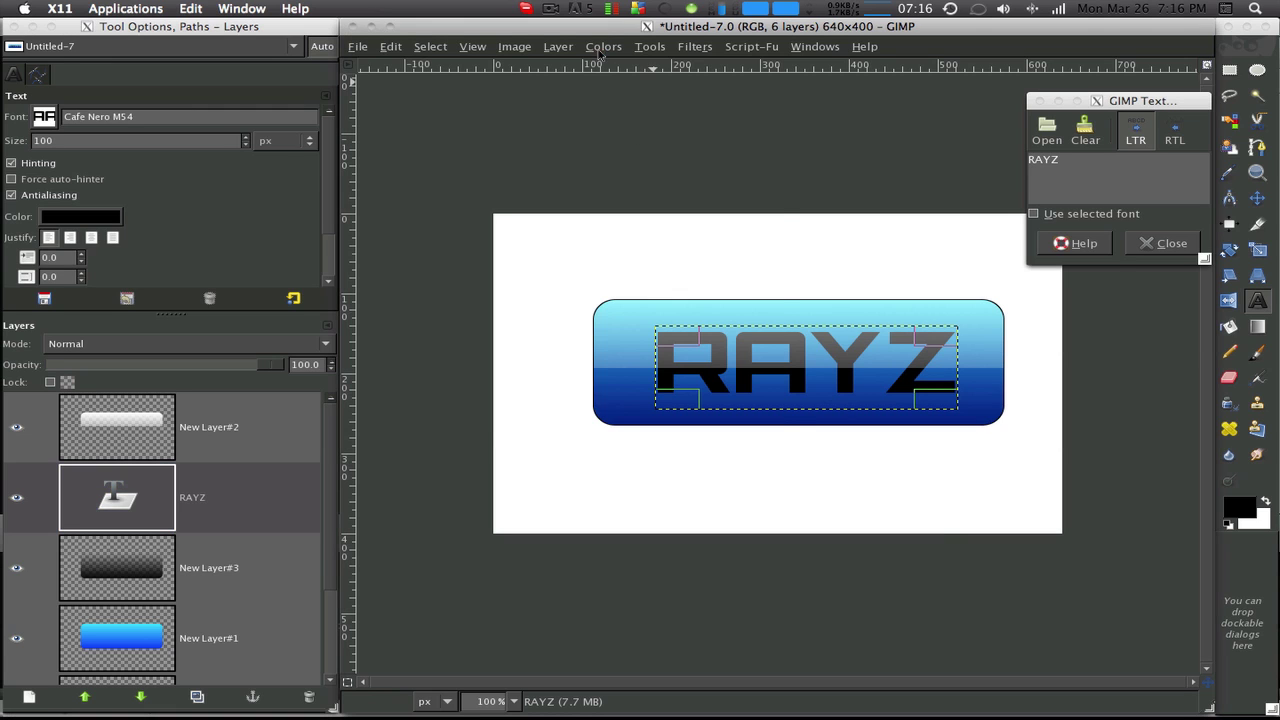
left_click(1138, 250)
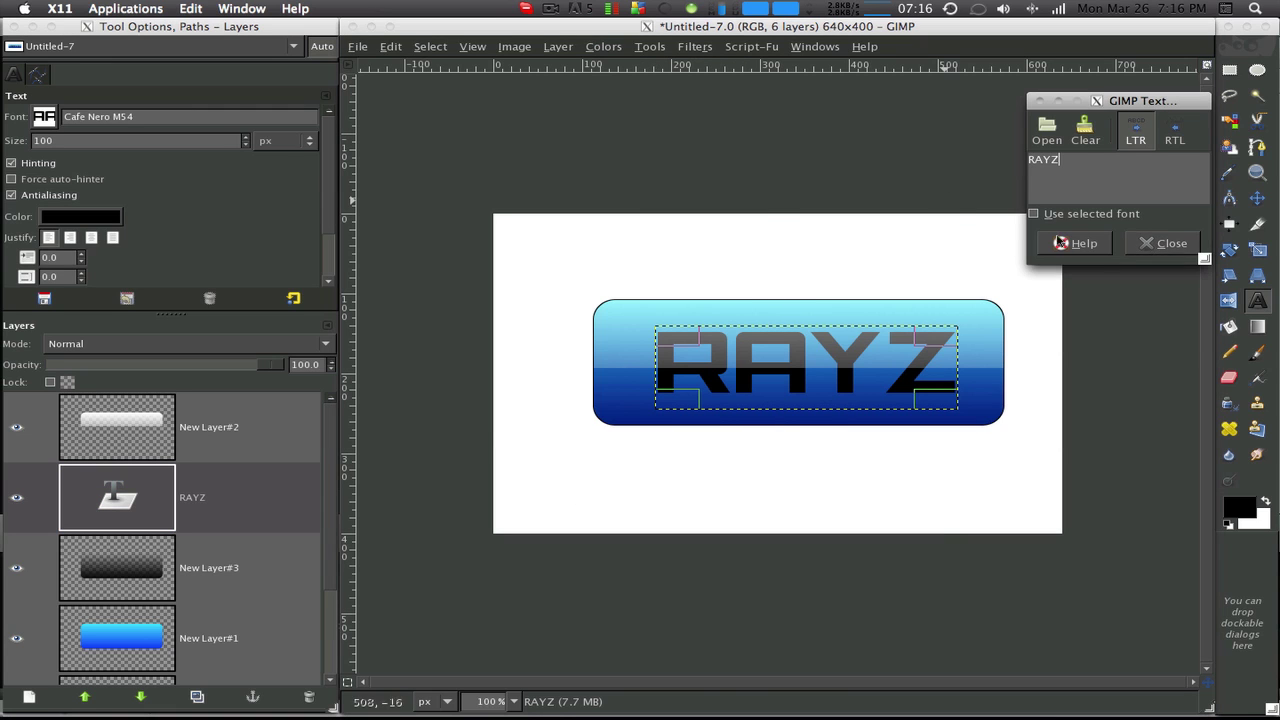
left_click(1138, 249)
left_click(603, 47)
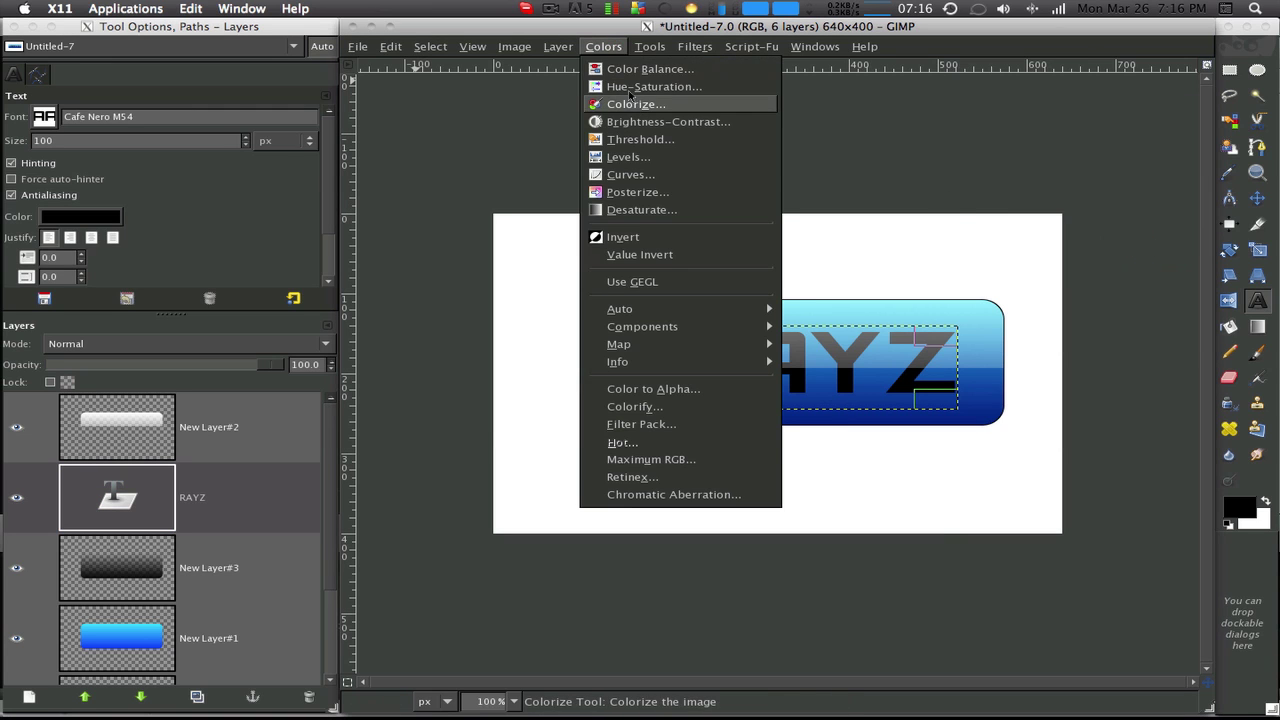
left_click(640, 121)
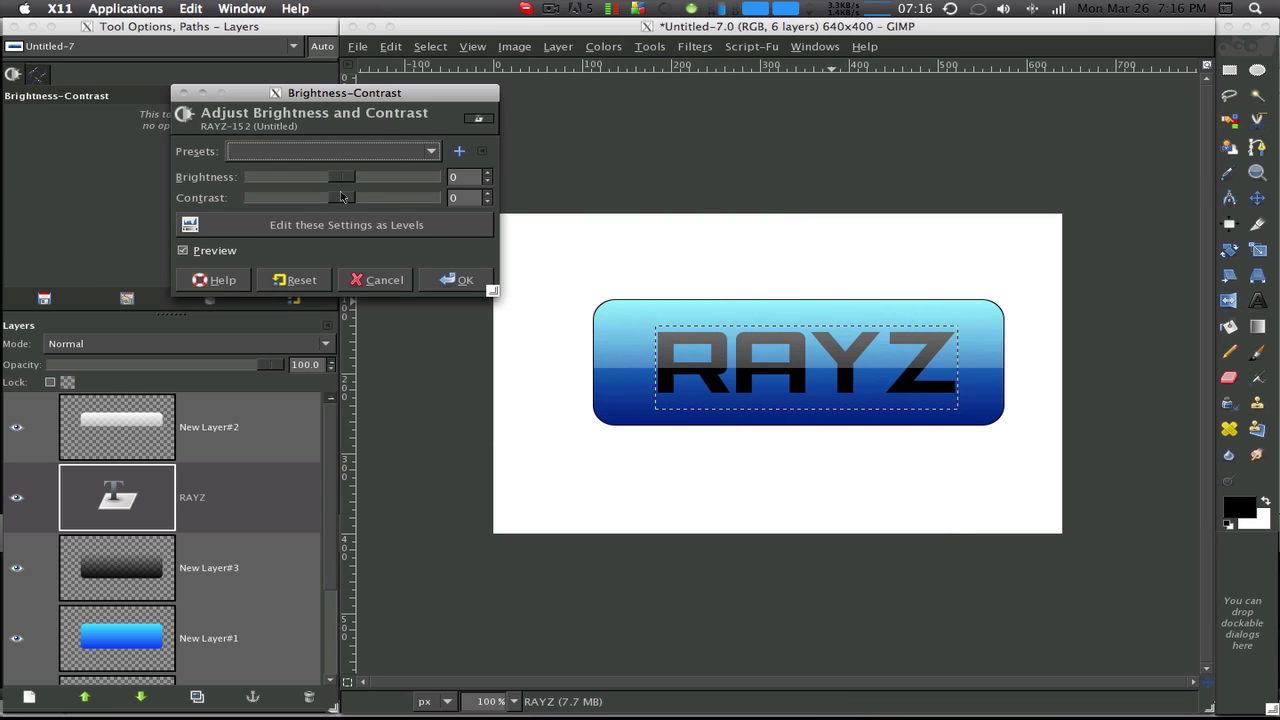
left_click_drag(347, 179, 403, 177)
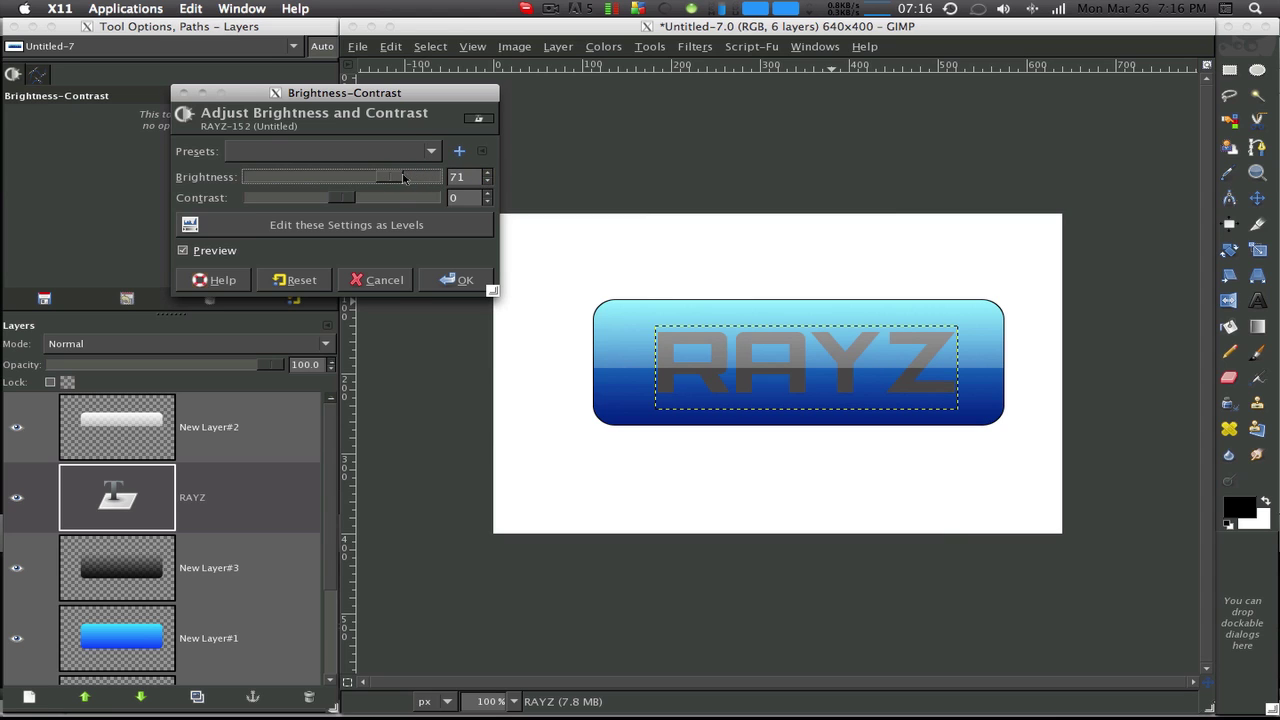
left_click(452, 280)
Select the RAYZ letter shapes with Alpha to Selection
left_click(161, 511)
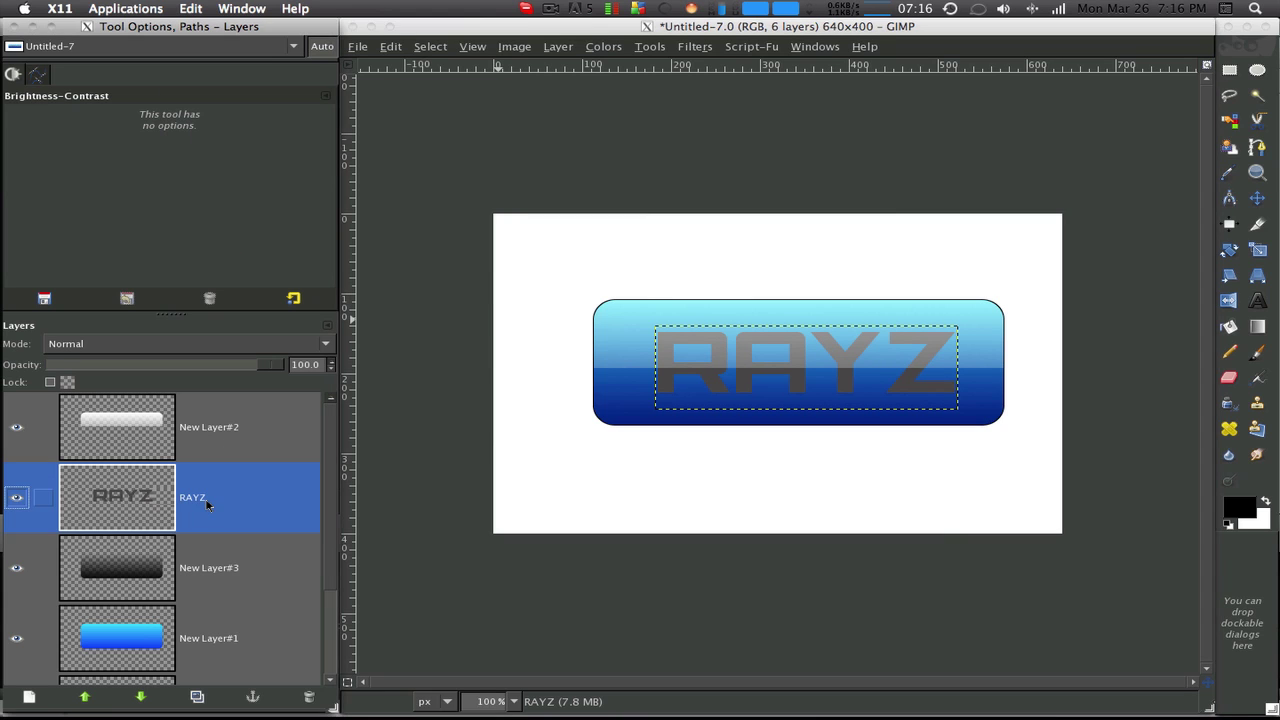
right_click(207, 500)
left_click(245, 444)
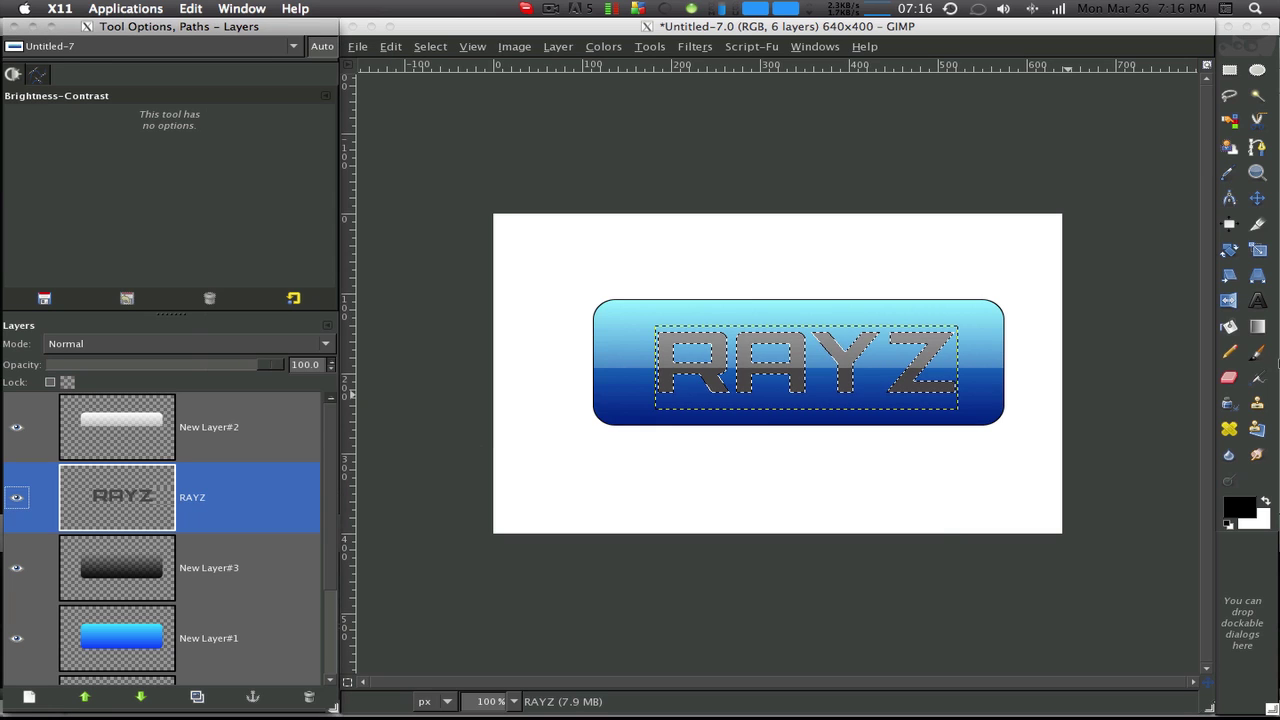
Choose the FG to BG (RGB) gradient and set the foreground colour to grey ababab
left_click(1257, 326)
left_click(73, 159)
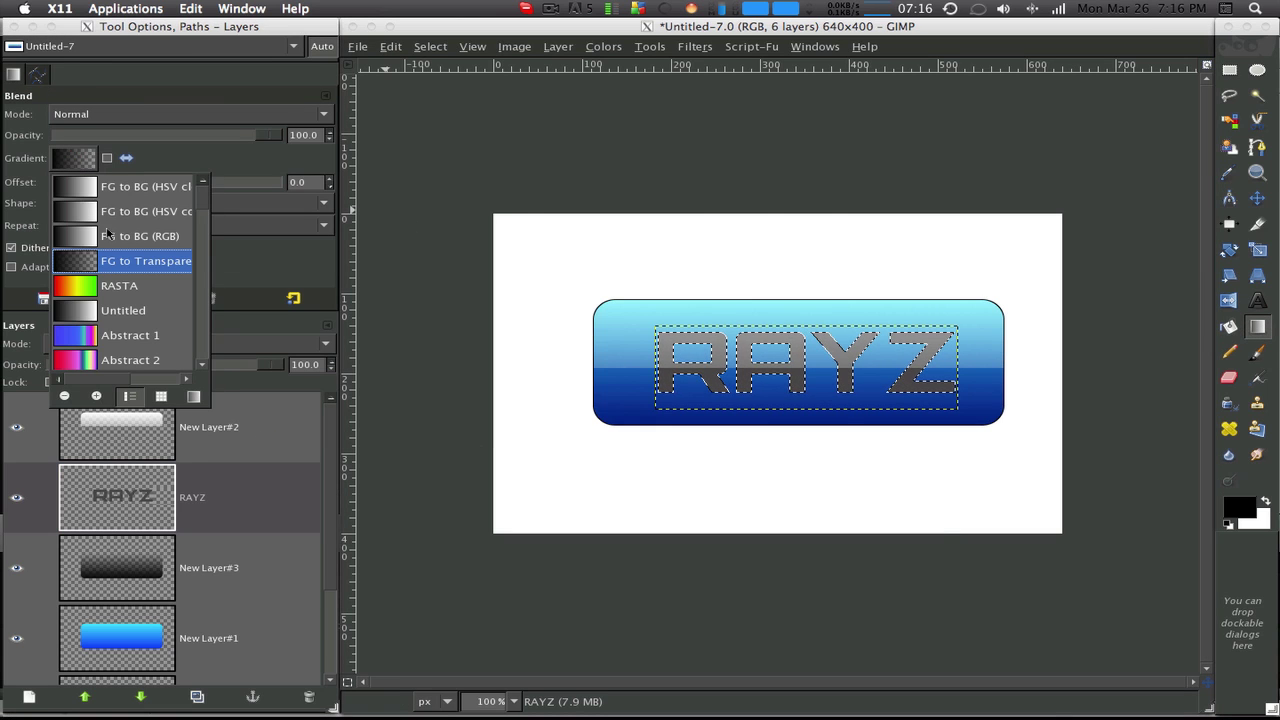
left_click(107, 236)
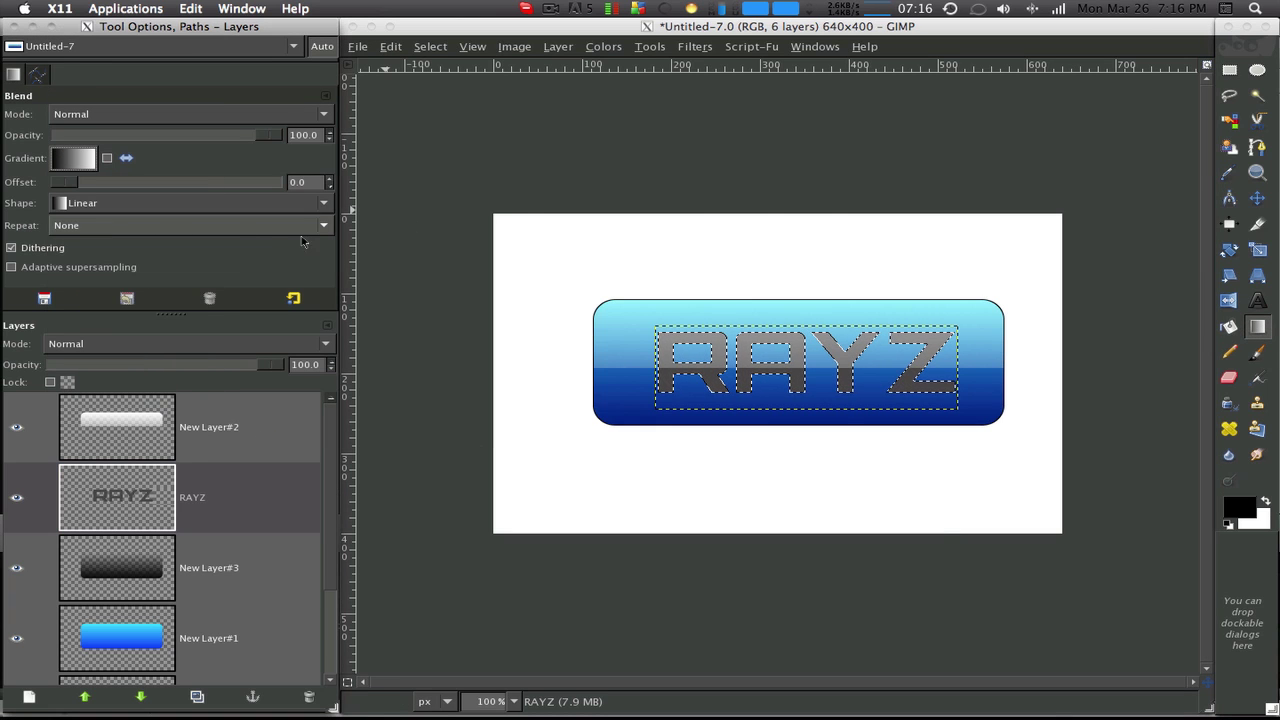
left_click(1240, 508)
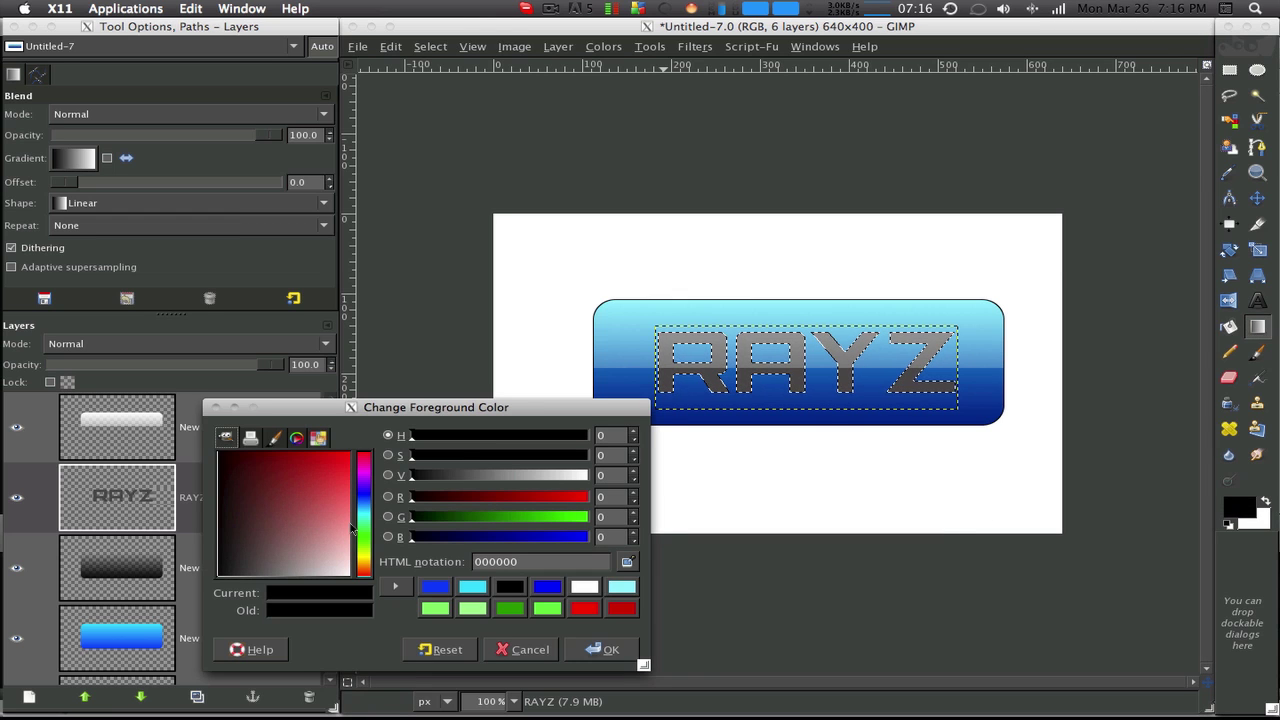
left_click_drag(335, 573, 343, 567)
mouse_move(245, 593)
left_mouse_down()
mouse_move(323, 597)
mouse_move(280, 597)
mouse_move(308, 603)
left_mouse_up()
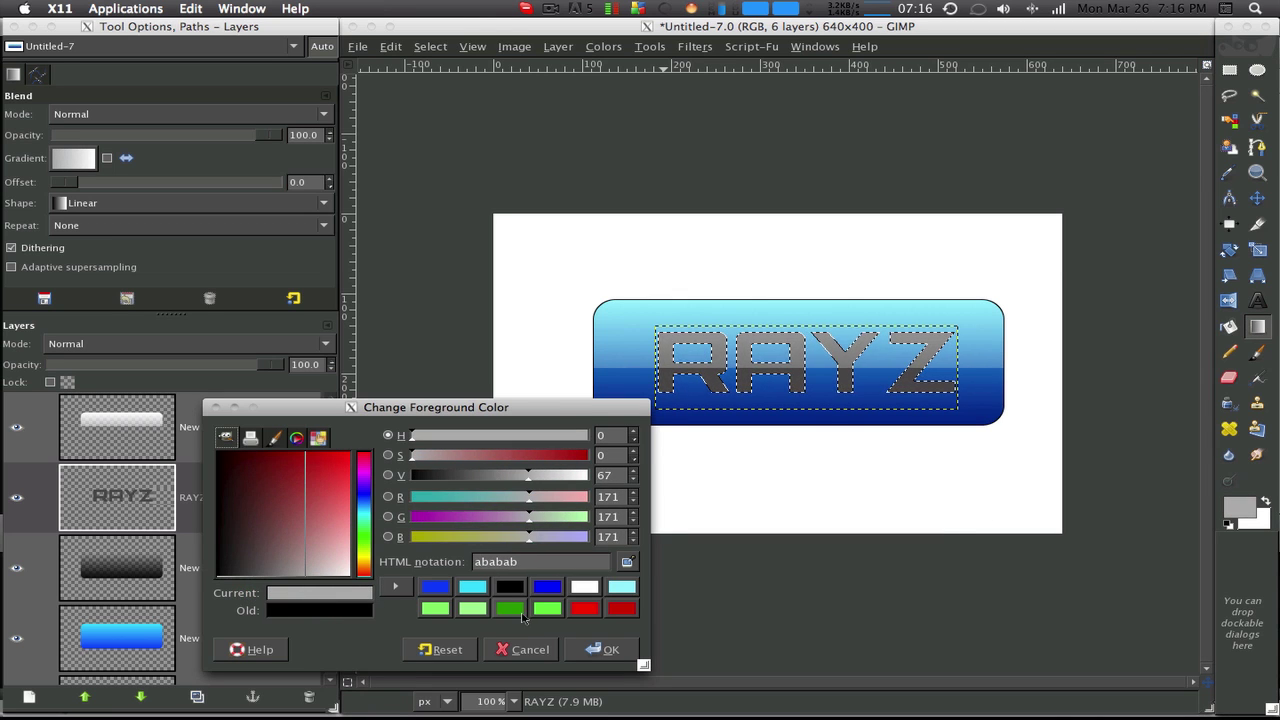
left_click(603, 649)
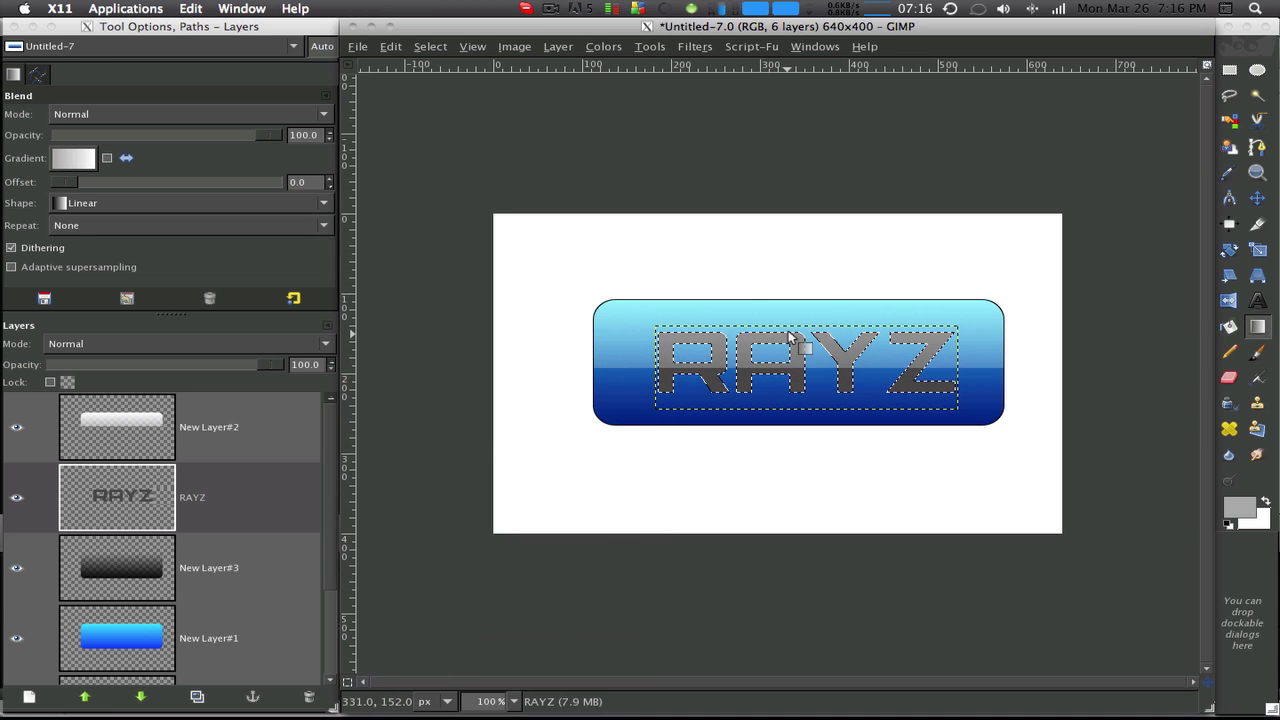
Drag a grey-to-white gradient down across the RAYZ letters, then clear the selection
left_click_drag(788, 338, 793, 399)
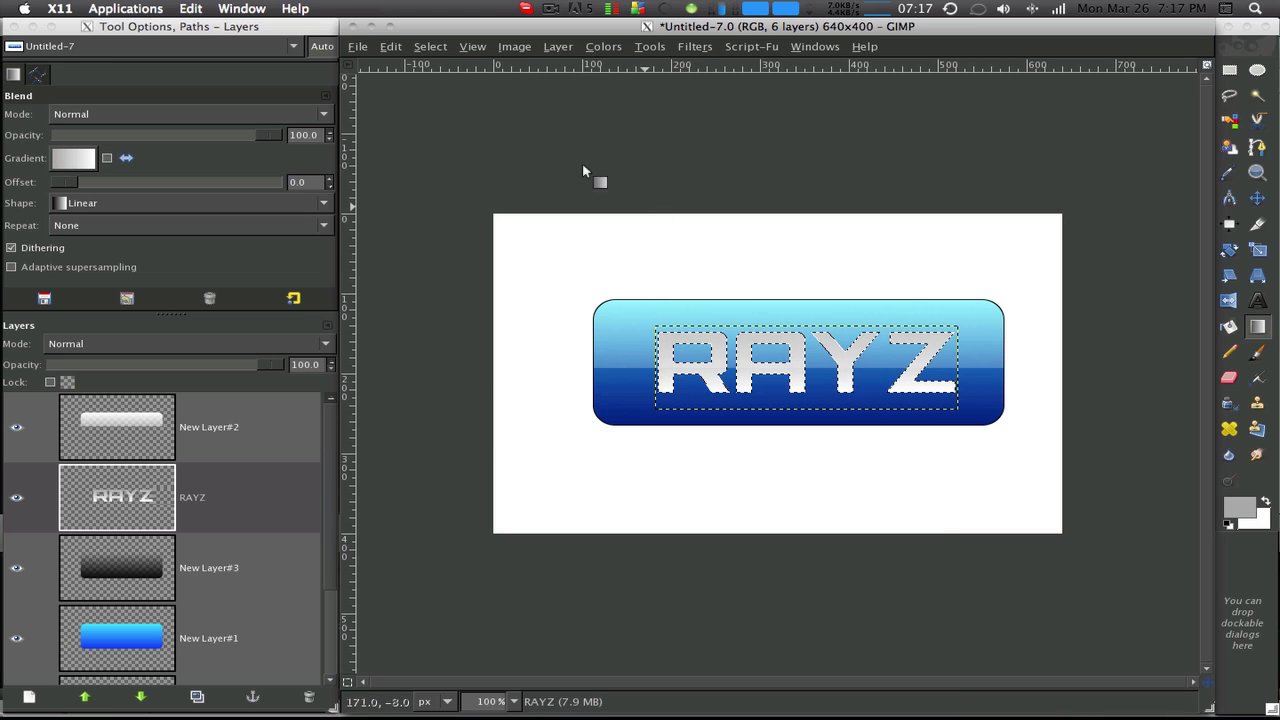
left_click(430, 46)
left_click(443, 87)
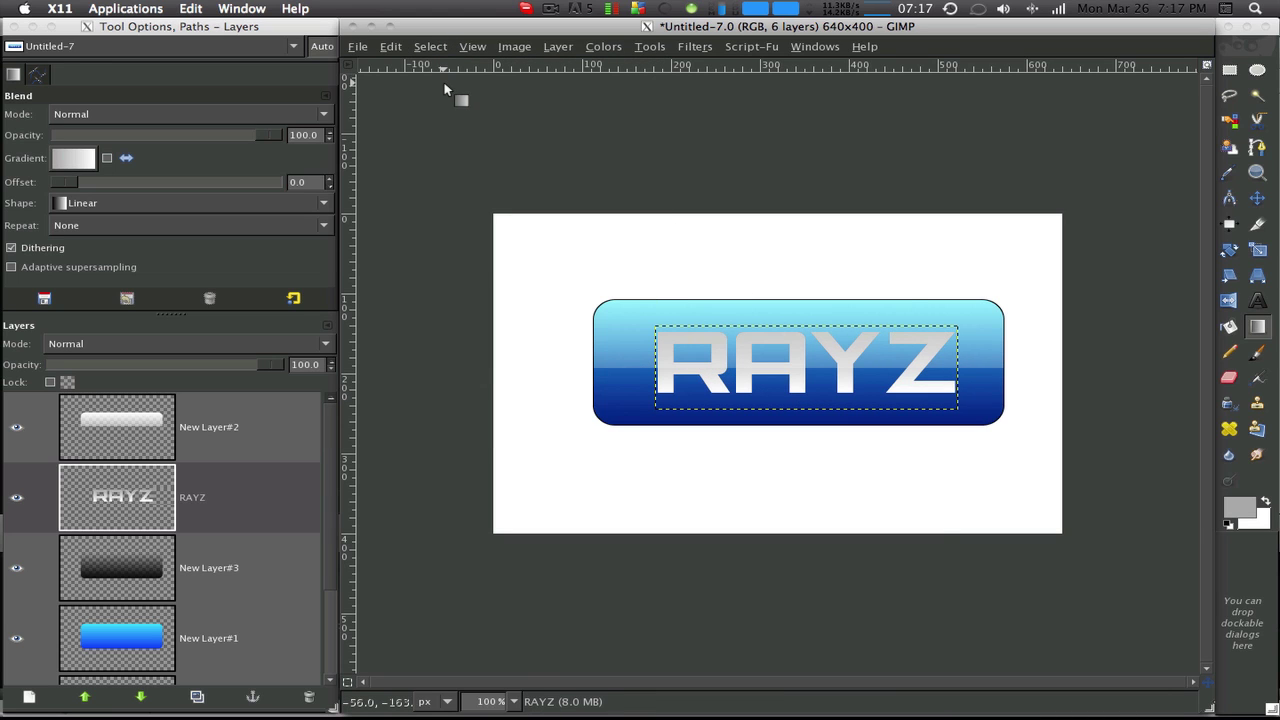